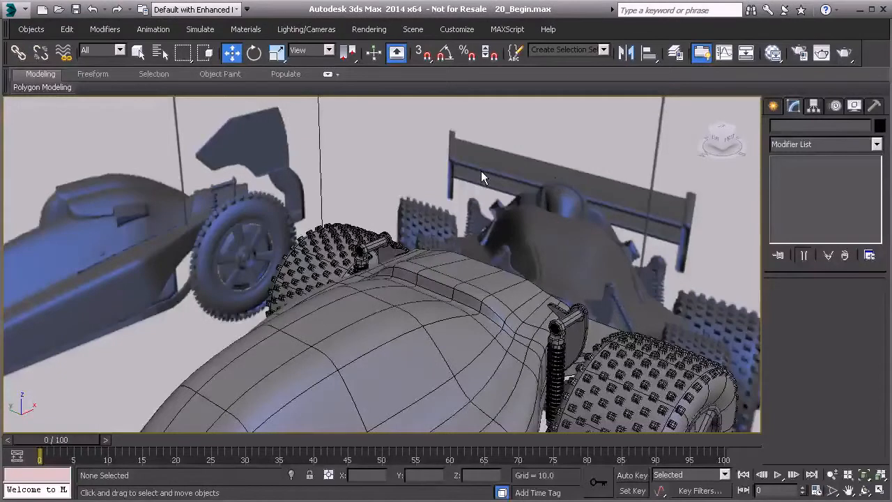
Prepare the Line tool in the Front view at the rear wing reference, with Enable In Renderer and Enable In Viewport turned off.
{"action": "left_click", "coordinate": [773, 107]}
{"action": "left_click", "coordinate": [794, 129]}
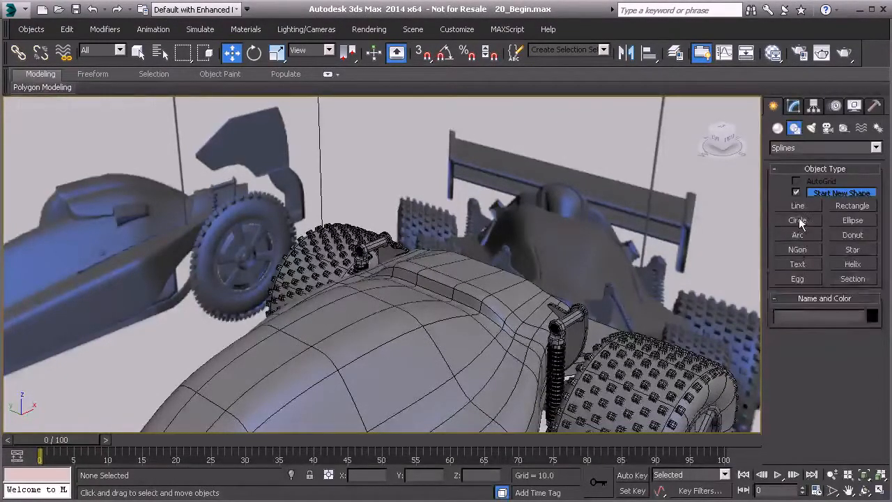
{"action": "left_click", "coordinate": [797, 206]}
{"action": "key", "text": "f"}
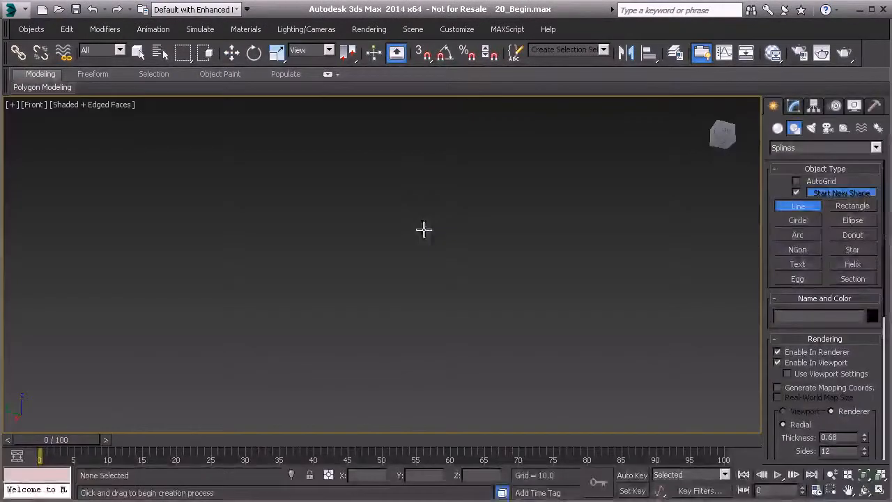
{"action": "key", "text": "z"}
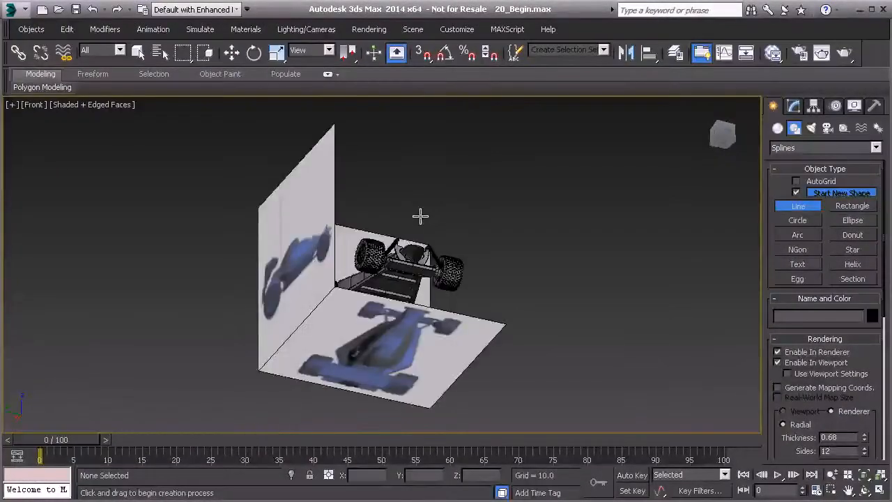
{"action": "middle_click_drag", "start_coordinate": [428, 234], "coordinate": [453, 245]}
{"action": "middle_click_drag", "start_coordinate": [453, 245], "coordinate": [319, 291]}
{"action": "middle_click_drag", "start_coordinate": [538, 102], "coordinate": [284, 385]}
{"action": "key", "text": "f"}
{"action": "scroll", "coordinate": [375, 242], "scroll_direction": "up", "scroll_amount": 3}
{"action": "scroll", "coordinate": [375, 242], "scroll_direction": "up", "scroll_amount": 3}
{"action": "middle_click_drag", "start_coordinate": [383, 211], "coordinate": [353, 220]}
{"action": "left_click", "coordinate": [336, 217]}
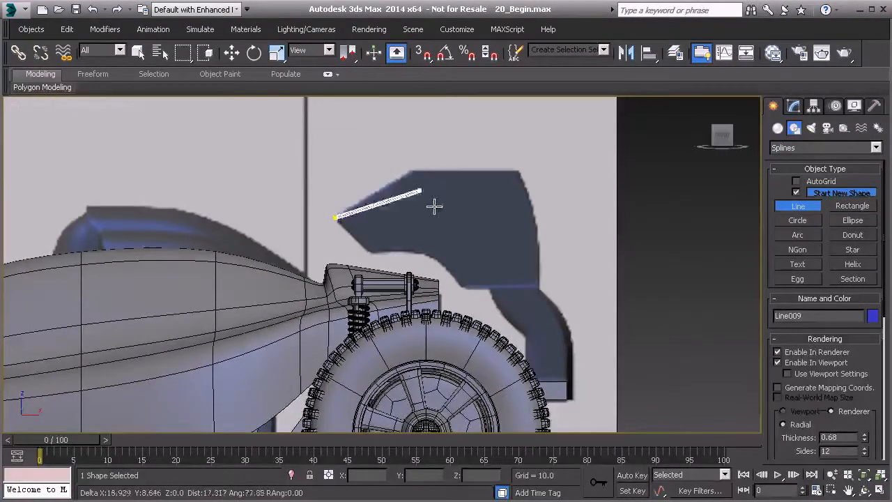
{"action": "right_click", "coordinate": [629, 325]}
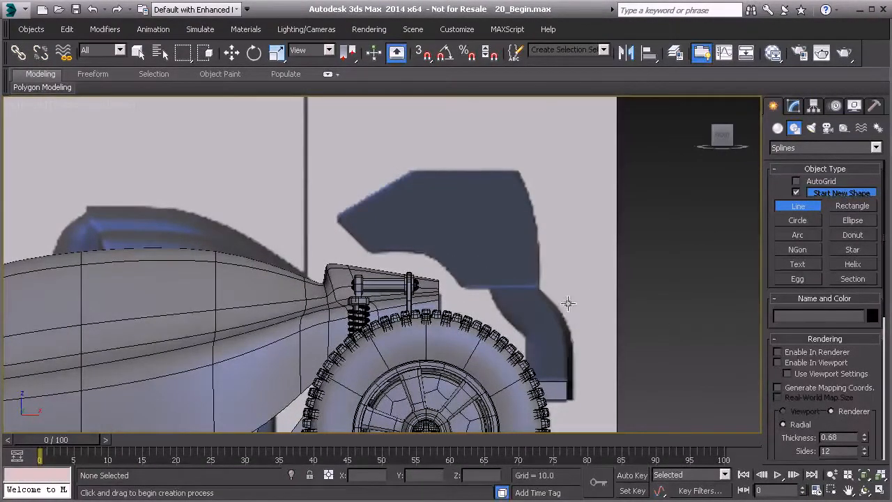
Trace a closed six-point straight-segment outline around the upper rear wing end plate on the side reference image.
{"action": "left_click", "coordinate": [338, 216]}
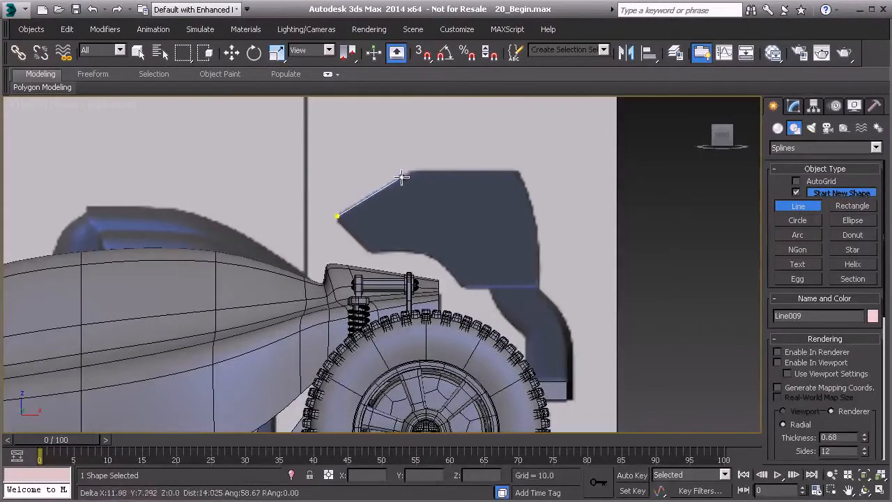
{"action": "left_click", "coordinate": [410, 172]}
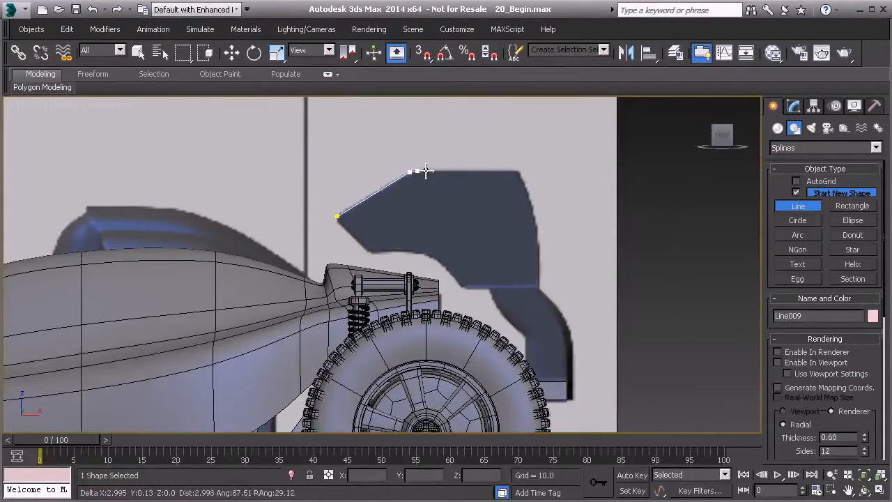
{"action": "left_click", "coordinate": [518, 170]}
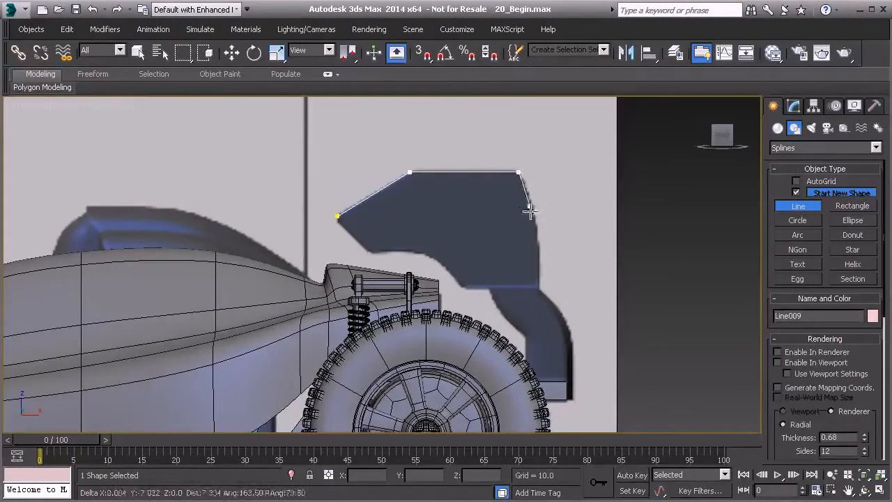
{"action": "left_click", "coordinate": [538, 284]}
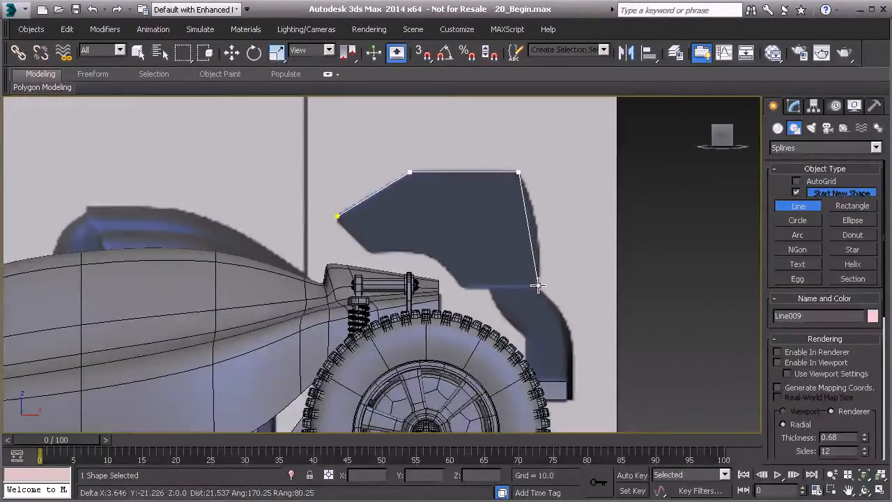
{"action": "left_click", "coordinate": [460, 284]}
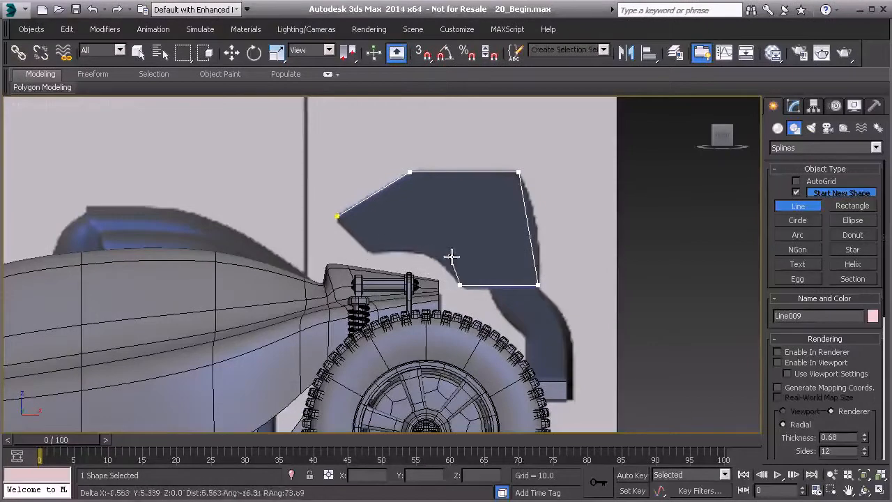
{"action": "left_click", "coordinate": [370, 250]}
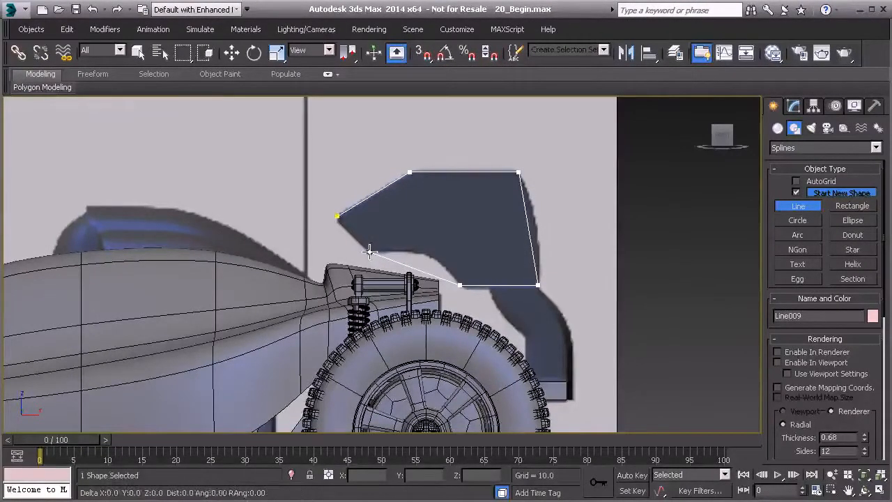
{"action": "left_click", "coordinate": [336, 217]}
{"action": "left_click", "coordinate": [333, 344]}
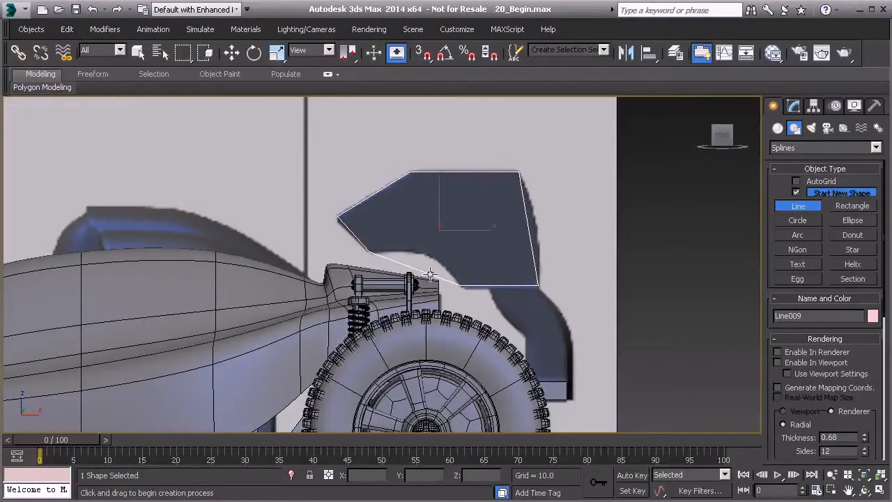
{"action": "right_click", "coordinate": [599, 214]}
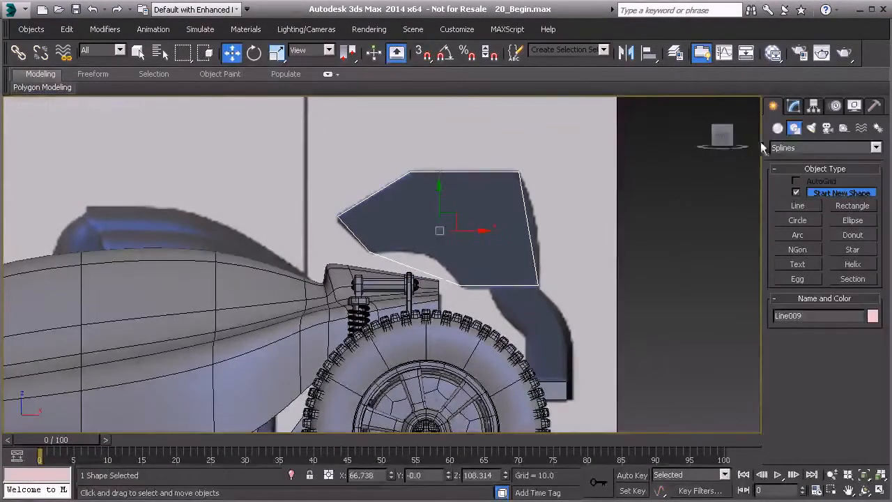
Convert all vertices of the end plate outline to Bezier Corner.
{"action": "left_click", "coordinate": [793, 106]}
{"action": "left_click", "coordinate": [807, 334]}
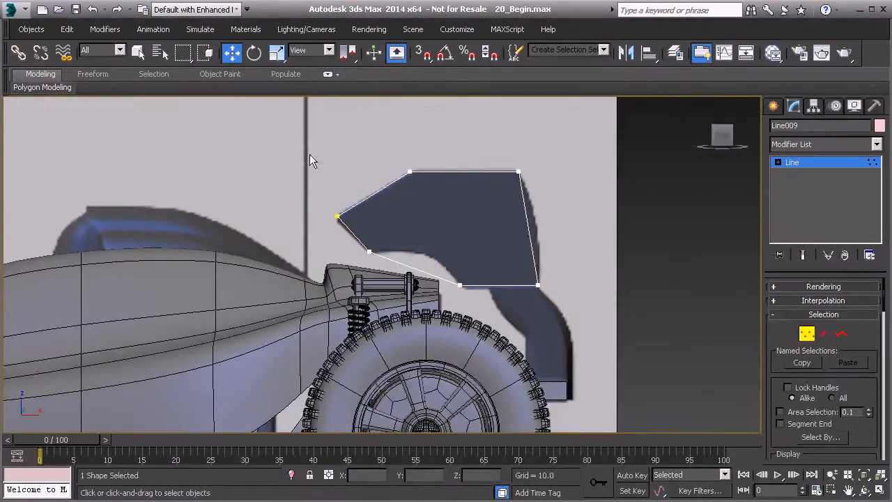
{"action": "left_click_drag", "start_coordinate": [618, 322], "coordinate": [619, 323]}
{"action": "right_click", "coordinate": [409, 170]}
{"action": "left_click", "coordinate": [389, 60]}
Nudge the outline's pointed front tip vertex to match the corner of the reference end plate.
{"action": "scroll", "coordinate": [394, 239], "scroll_direction": "up", "scroll_amount": 5}
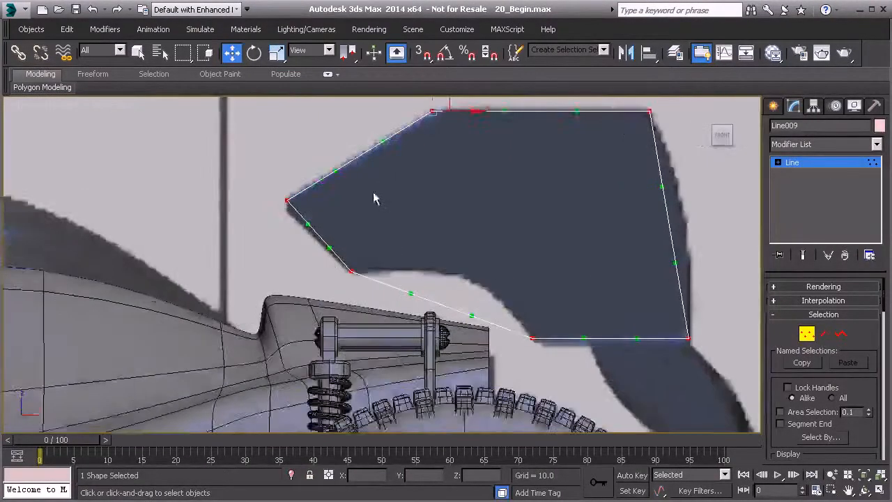
{"action": "middle_click_drag", "start_coordinate": [328, 253], "coordinate": [413, 248]}
{"action": "left_click", "coordinate": [325, 248]}
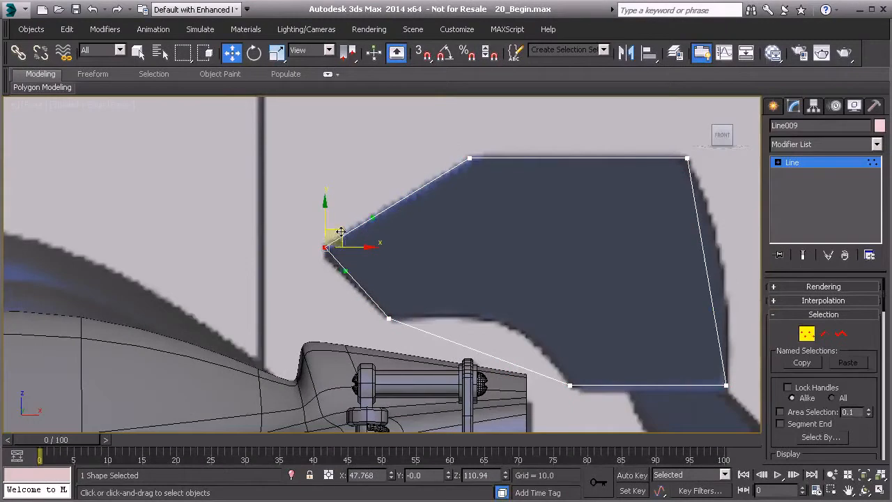
{"action": "middle_click_drag", "start_coordinate": [462, 156], "coordinate": [419, 177]}
{"action": "left_click", "coordinate": [425, 178]}
{"action": "middle_click_drag", "start_coordinate": [559, 194], "coordinate": [496, 198]}
Bend the outline's rear edge outward with its vertices' Bezier handles to follow the reference curve.
{"action": "left_click", "coordinate": [582, 183]}
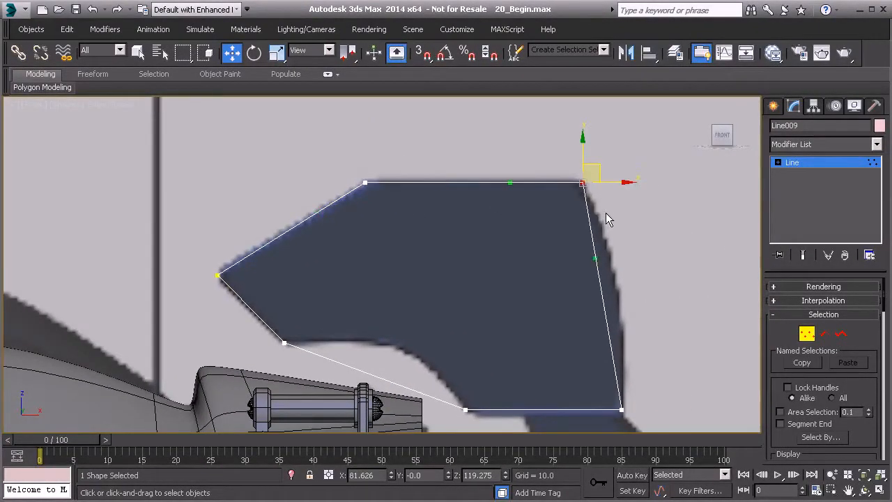
{"action": "left_click_drag", "start_coordinate": [596, 259], "coordinate": [623, 255]}
{"action": "left_click", "coordinate": [620, 409]}
{"action": "middle_click_drag", "start_coordinate": [625, 369], "coordinate": [610, 344]}
{"action": "left_click_drag", "start_coordinate": [590, 311], "coordinate": [604, 307]}
Shape the outline's concave lower edge with the Bezier handles at both its ends so it follows the reference curve.
{"action": "middle_click_drag", "start_coordinate": [502, 353], "coordinate": [538, 307]}
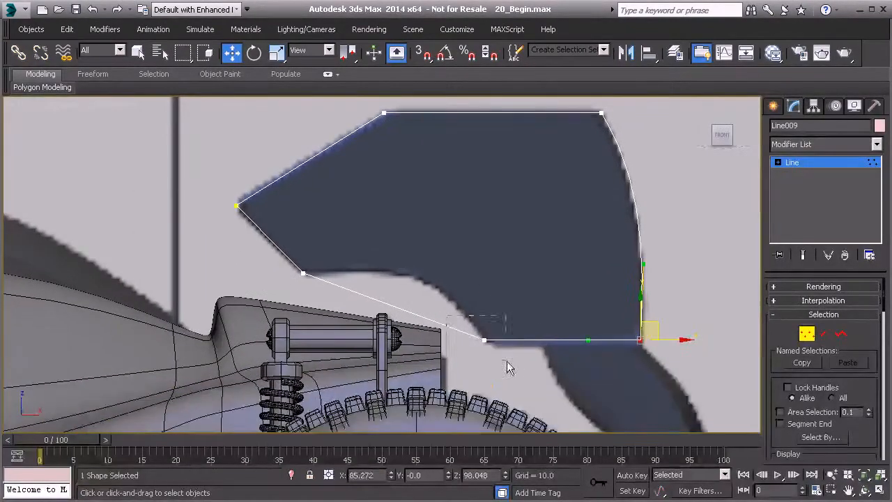
{"action": "left_click", "coordinate": [485, 339]}
{"action": "left_click_drag", "start_coordinate": [423, 319], "coordinate": [452, 279]}
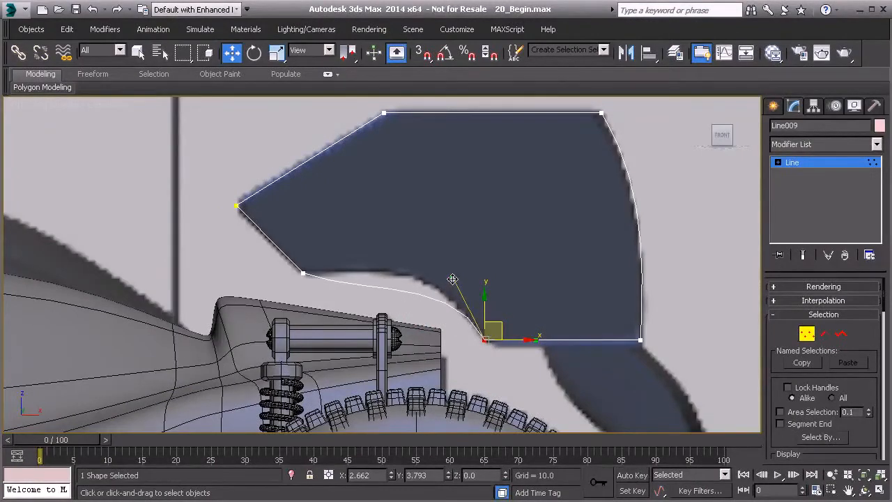
{"action": "left_click", "coordinate": [303, 271]}
{"action": "left_click_drag", "start_coordinate": [362, 296], "coordinate": [380, 267]}
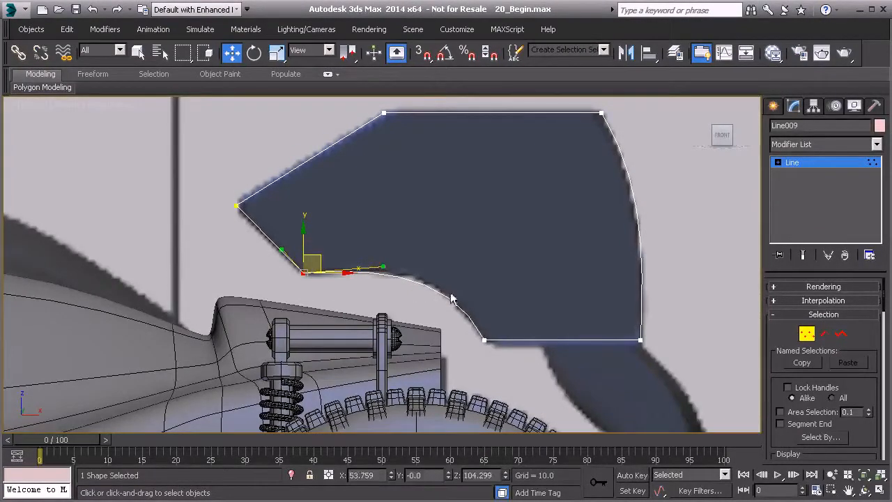
{"action": "left_click_drag", "start_coordinate": [453, 299], "coordinate": [520, 369]}
{"action": "left_click_drag", "start_coordinate": [452, 276], "coordinate": [442, 264]}
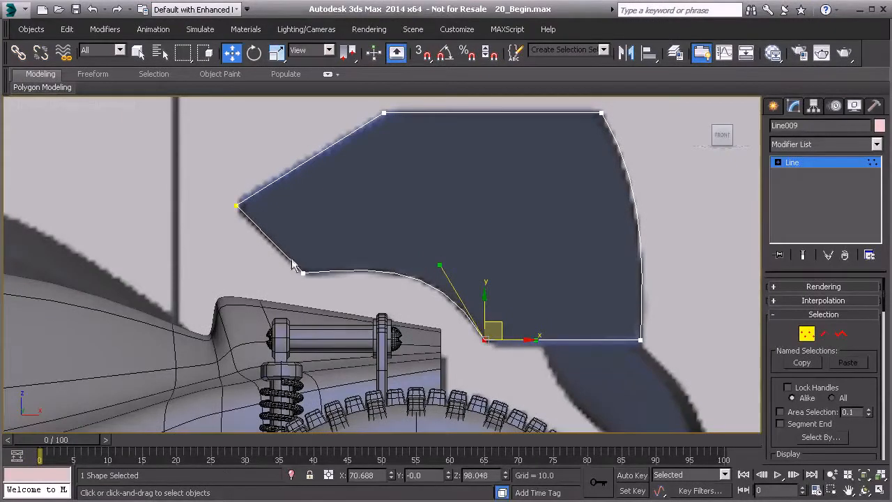
{"action": "left_click_drag", "start_coordinate": [292, 264], "coordinate": [345, 291]}
{"action": "left_click_drag", "start_coordinate": [380, 267], "coordinate": [367, 271]}
{"action": "left_click", "coordinate": [282, 232]}
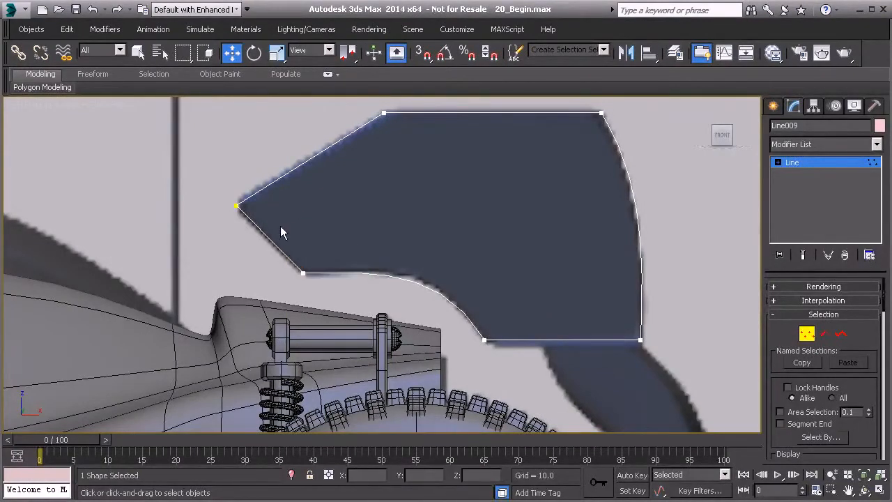
Round the outline's pointed front tip vertex with a small Fillet.
{"action": "middle_click_drag", "start_coordinate": [240, 212], "coordinate": [322, 229]}
{"action": "scroll", "coordinate": [322, 229], "scroll_direction": "up", "scroll_amount": 2}
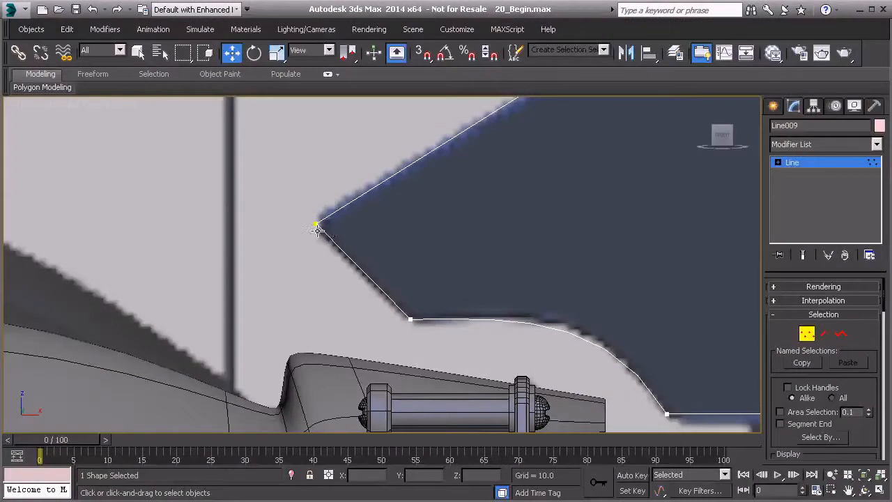
{"action": "scroll", "coordinate": [318, 230], "scroll_direction": "down", "scroll_amount": 2}
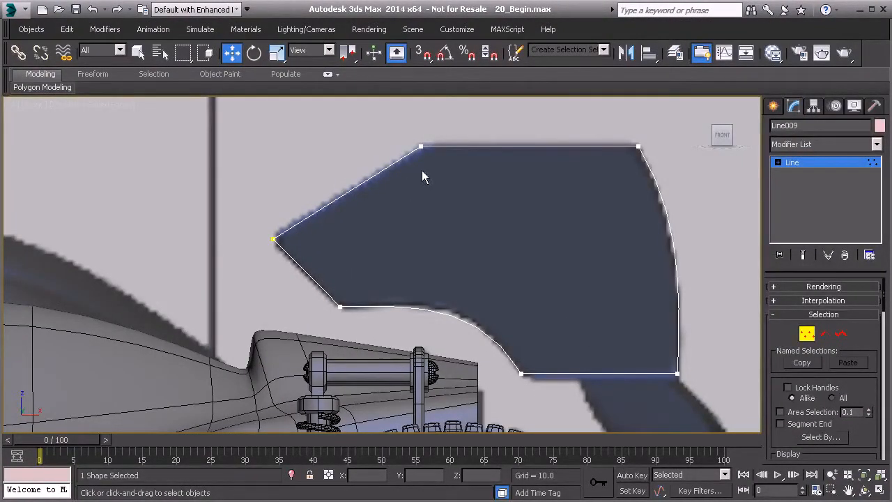
{"action": "left_click_drag", "start_coordinate": [256, 230], "coordinate": [325, 259]}
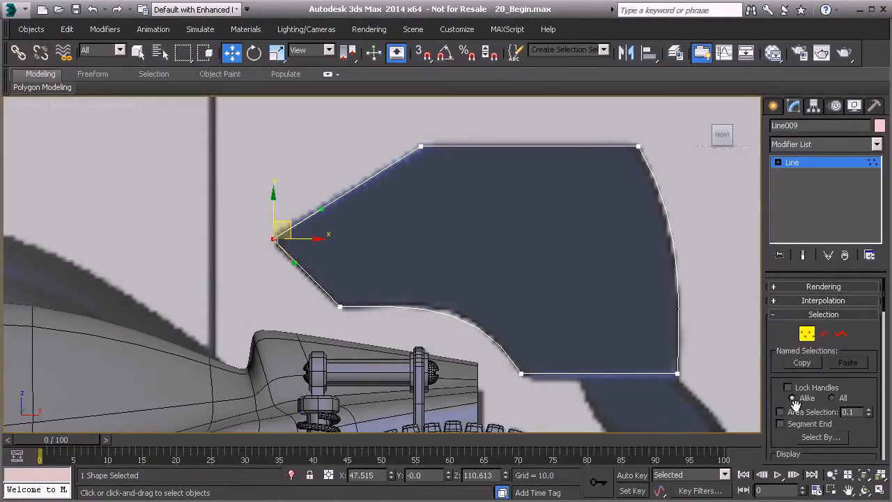
{"action": "scroll", "coordinate": [795, 404], "scroll_direction": "down", "scroll_amount": 10}
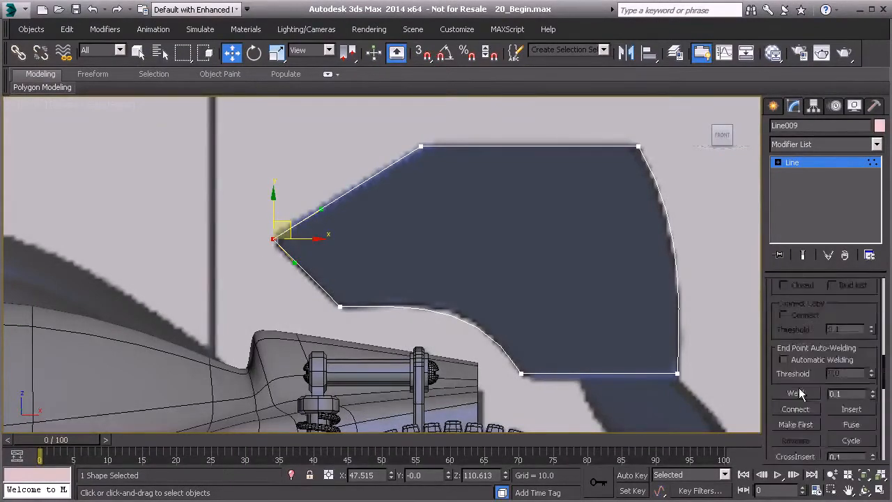
{"action": "scroll", "coordinate": [799, 392], "scroll_direction": "down", "scroll_amount": 3}
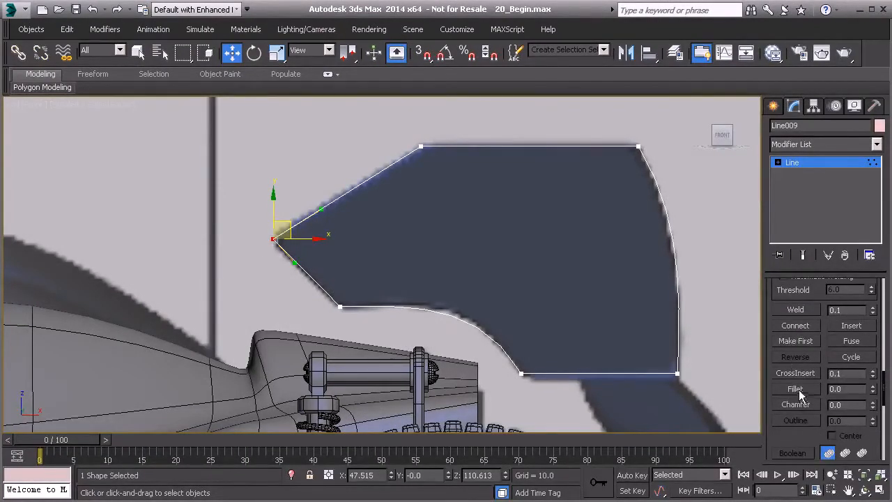
{"action": "left_click", "coordinate": [797, 389]}
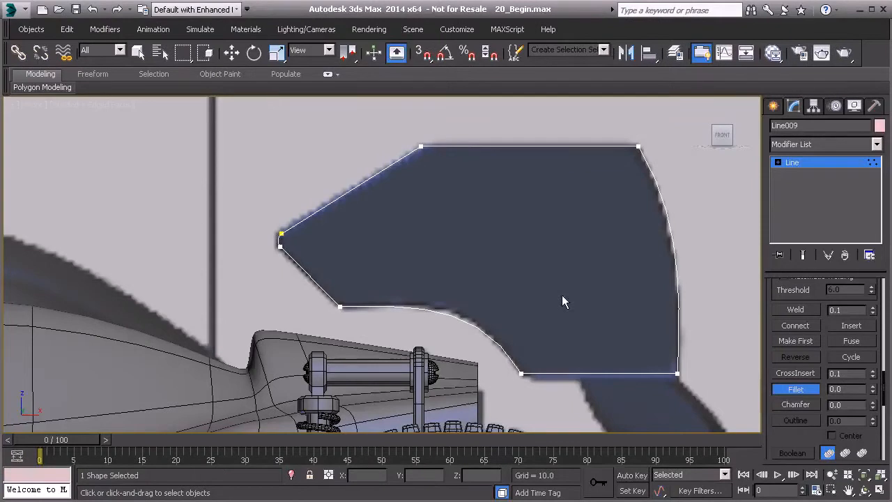
{"action": "key", "text": "w"}
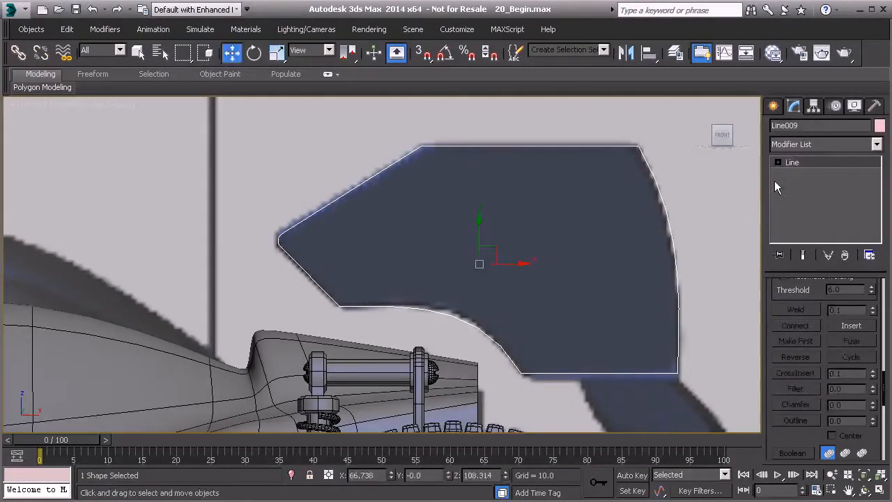
Apply an Extrude modifier with an amount of 1.0 to the end plate outline.
{"action": "left_click", "coordinate": [878, 145]}
{"action": "scroll", "coordinate": [869, 283], "scroll_direction": "down", "scroll_amount": 10}
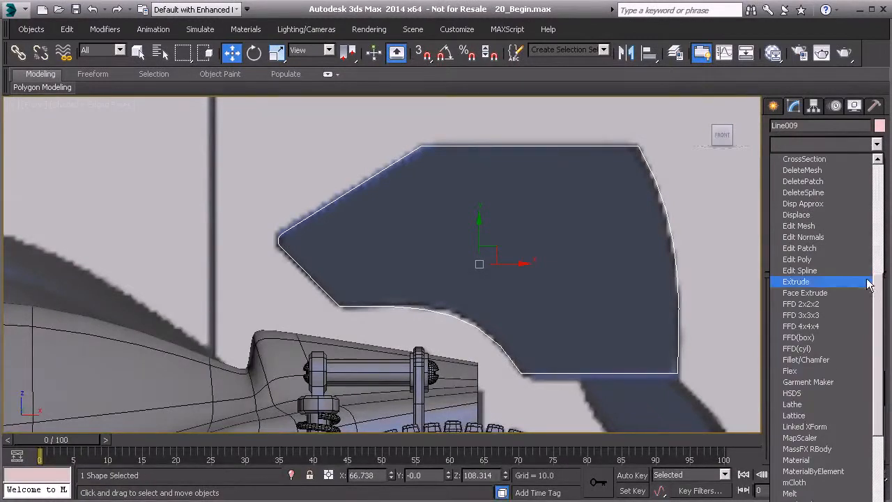
{"action": "left_click", "coordinate": [798, 281]}
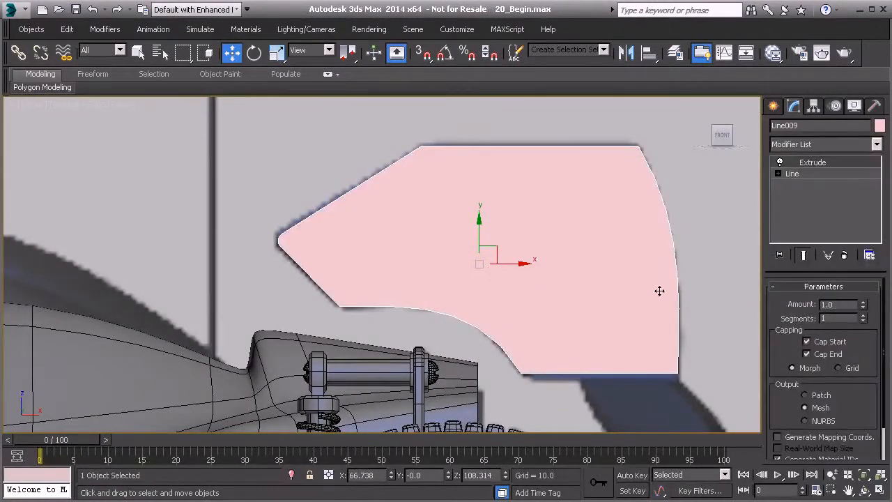
Move the extruded plate sideways along Y to about -37, aligning it with the wing's end plate in the Left view reference.
{"action": "scroll", "coordinate": [660, 290], "scroll_direction": "down", "scroll_amount": 4}
{"action": "middle_click_drag", "start_coordinate": [412, 253], "coordinate": [636, 265], "text": "alt"}
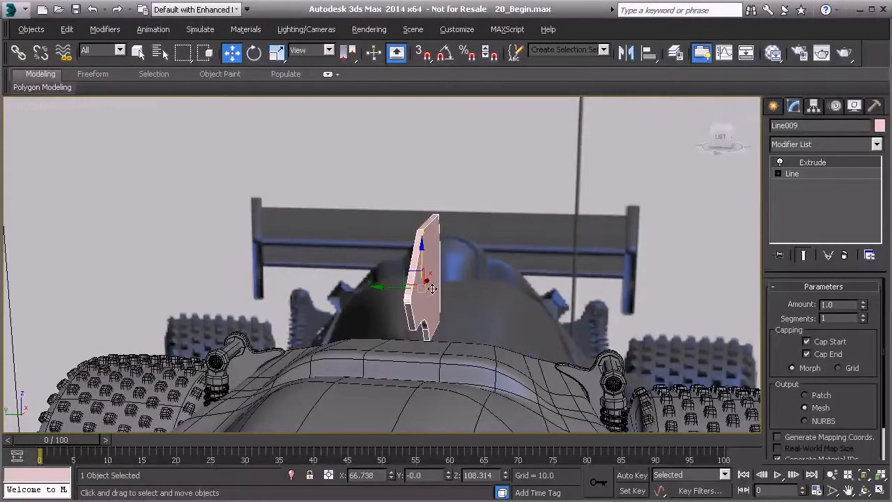
{"action": "left_click_drag", "start_coordinate": [396, 287], "coordinate": [593, 300]}
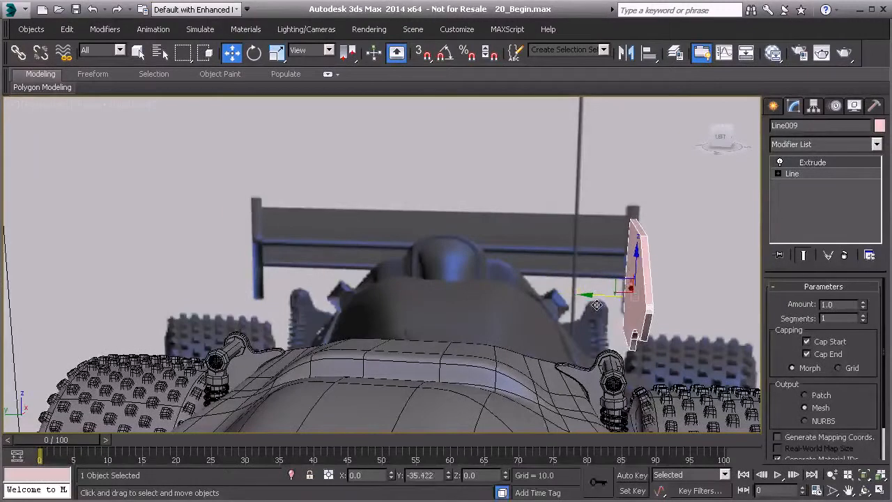
{"action": "key", "text": "l"}
{"action": "middle_click_drag", "start_coordinate": [446, 204], "coordinate": [422, 340]}
{"action": "scroll", "coordinate": [427, 212], "scroll_direction": "up", "scroll_amount": 6}
{"action": "middle_click_drag", "start_coordinate": [433, 194], "coordinate": [423, 319]}
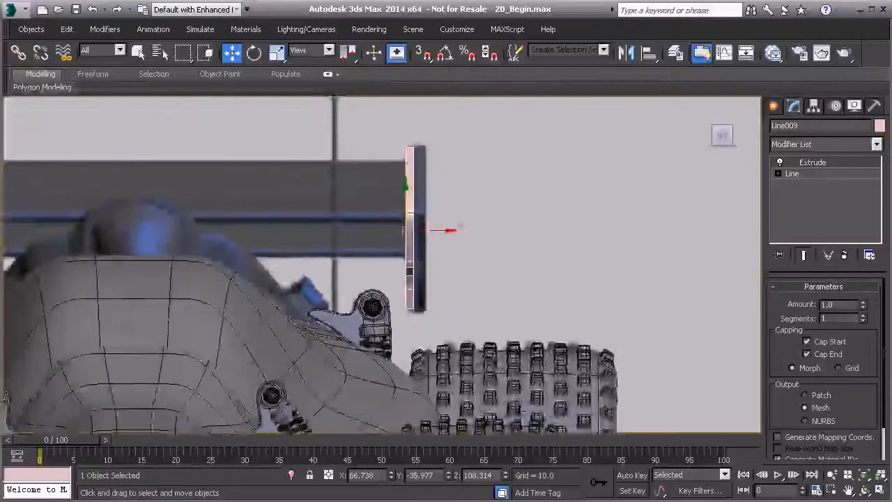
{"action": "left_click_drag", "start_coordinate": [443, 229], "coordinate": [451, 229]}
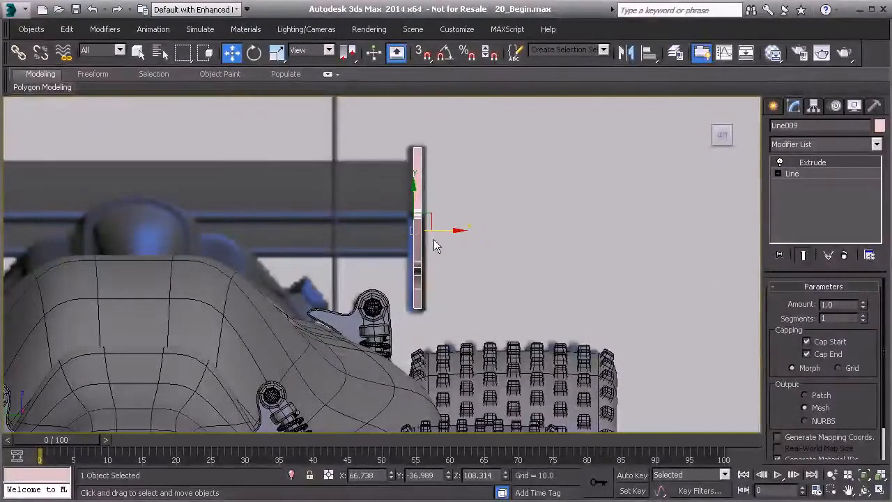
Add an Edit Poly modifier on top of the extruded end plate.
{"action": "middle_click_drag", "start_coordinate": [396, 203], "coordinate": [442, 242], "text": "alt"}
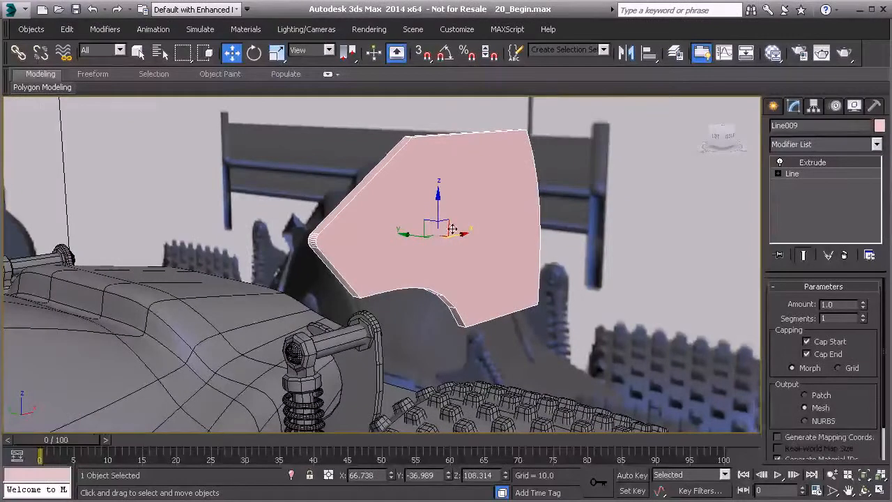
{"action": "left_click", "coordinate": [876, 143]}
{"action": "left_click_drag", "start_coordinate": [878, 197], "coordinate": [876, 279]}
{"action": "left_click", "coordinate": [794, 341]}
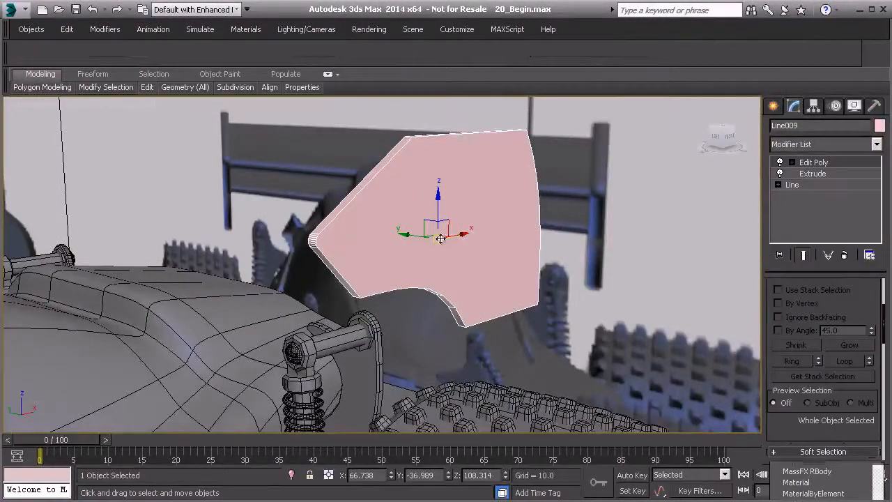
Select the end plate's large side polygons and convert the selection to their outline edges.
{"action": "middle_click_drag", "start_coordinate": [440, 239], "coordinate": [461, 241], "text": "alt"}
{"action": "scroll", "coordinate": [853, 328], "scroll_direction": "up", "scroll_amount": 2}
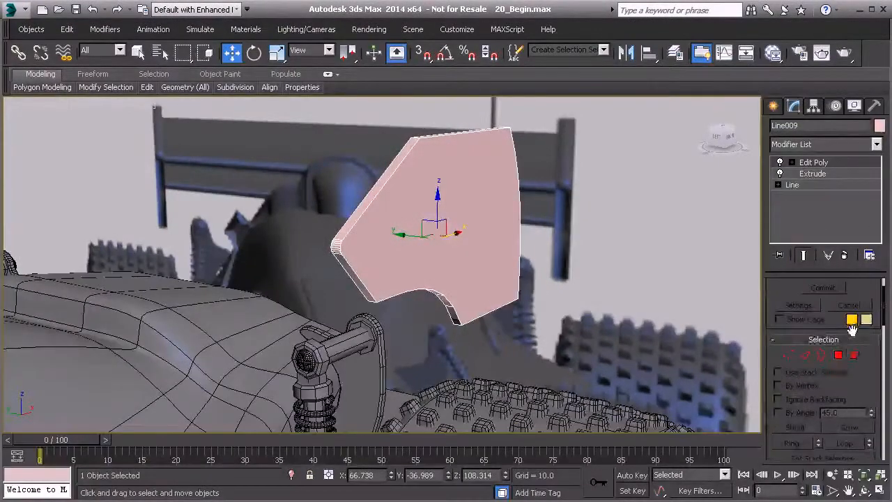
{"action": "left_click", "coordinate": [837, 355]}
{"action": "left_click", "coordinate": [391, 222]}
{"action": "middle_click_drag", "start_coordinate": [391, 222], "coordinate": [405, 253], "text": "alt"}
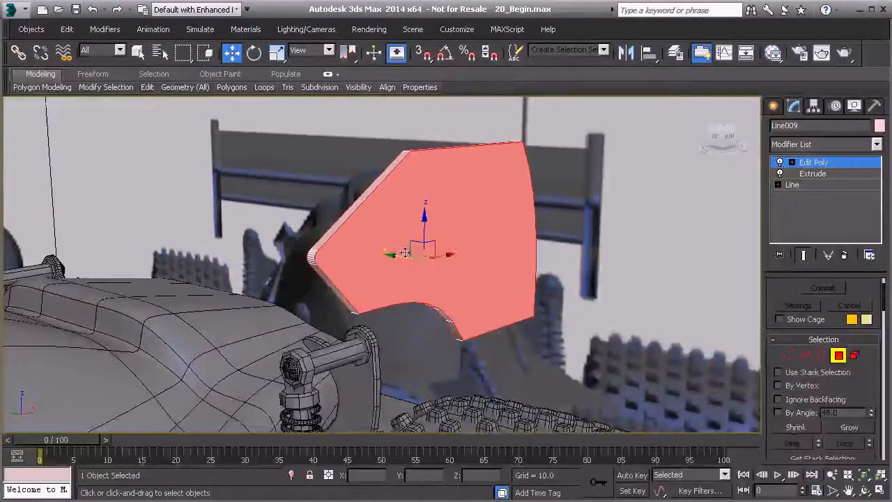
{"action": "left_click", "coordinate": [804, 356]}
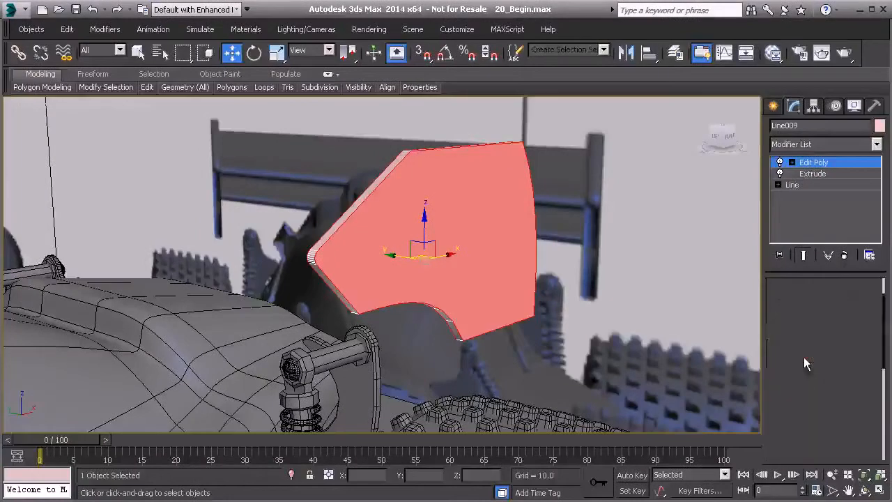
{"action": "middle_click_drag", "start_coordinate": [422, 248], "coordinate": [427, 245], "text": "alt"}
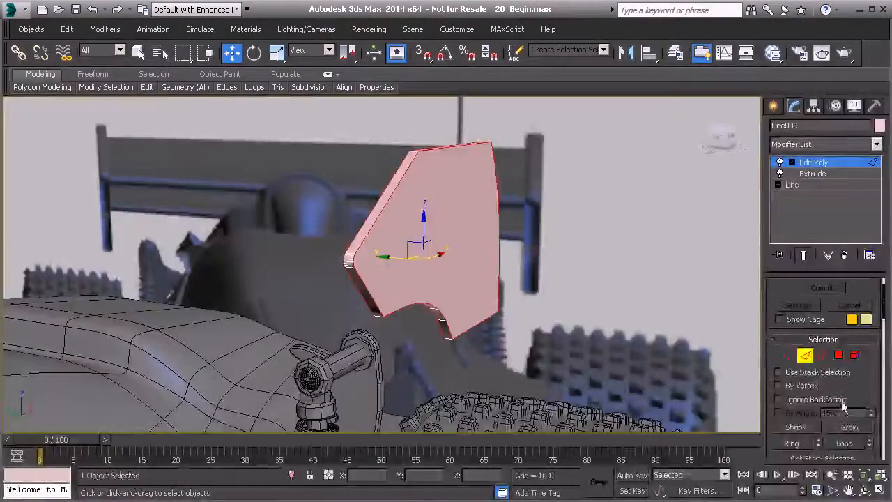
Chamfer the selected outline edges by about 0.305 with one segment.
{"action": "scroll", "coordinate": [809, 408], "scroll_direction": "down", "scroll_amount": 5}
{"action": "scroll", "coordinate": [807, 406], "scroll_direction": "down", "scroll_amount": 3}
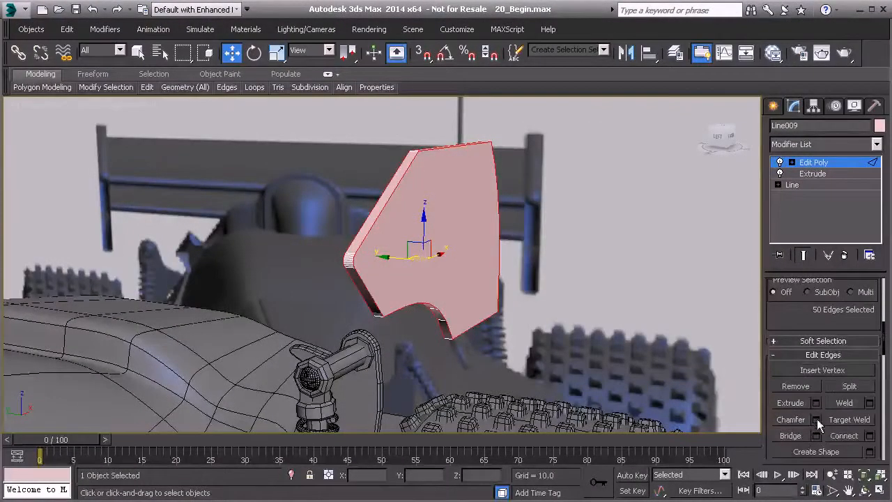
{"action": "left_click", "coordinate": [816, 418]}
{"action": "mouse_move", "coordinate": [391, 273]}
{"action": "left_mouse_down"}
{"action": "mouse_move", "coordinate": [391, 281]}
{"action": "mouse_move", "coordinate": [391, 264]}
{"action": "left_mouse_up"}
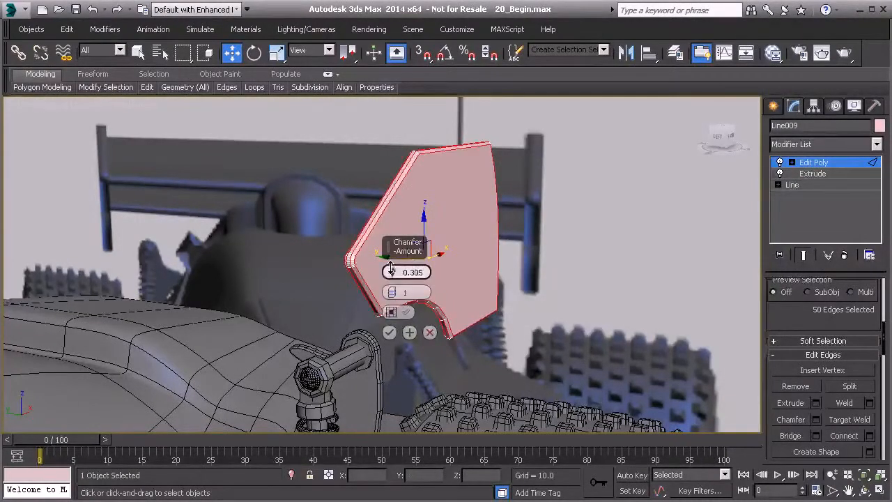
{"action": "middle_click_drag", "start_coordinate": [368, 227], "coordinate": [367, 225]}
{"action": "scroll", "coordinate": [367, 227], "scroll_direction": "up", "scroll_amount": 2}
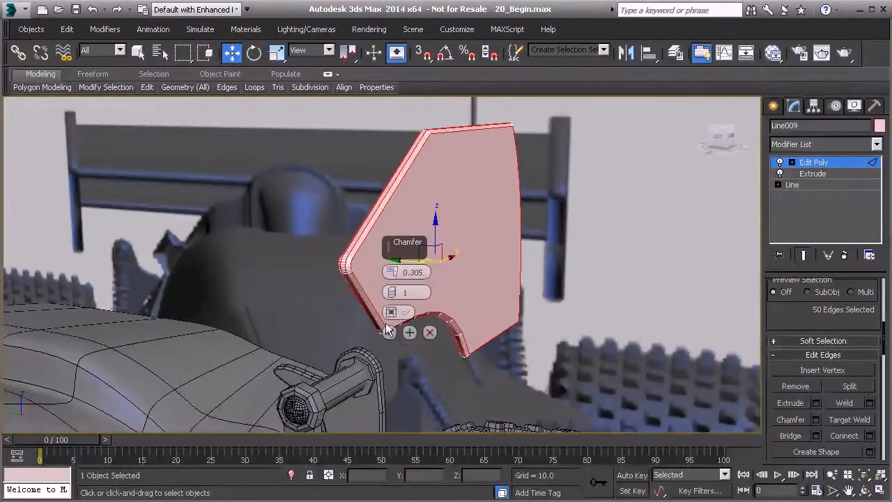
{"action": "left_click", "coordinate": [390, 331]}
Leave edge editing and scale the whole end plate along its thickness to about 171 percent.
{"action": "middle_click_drag", "start_coordinate": [418, 282], "coordinate": [488, 282], "text": "alt"}
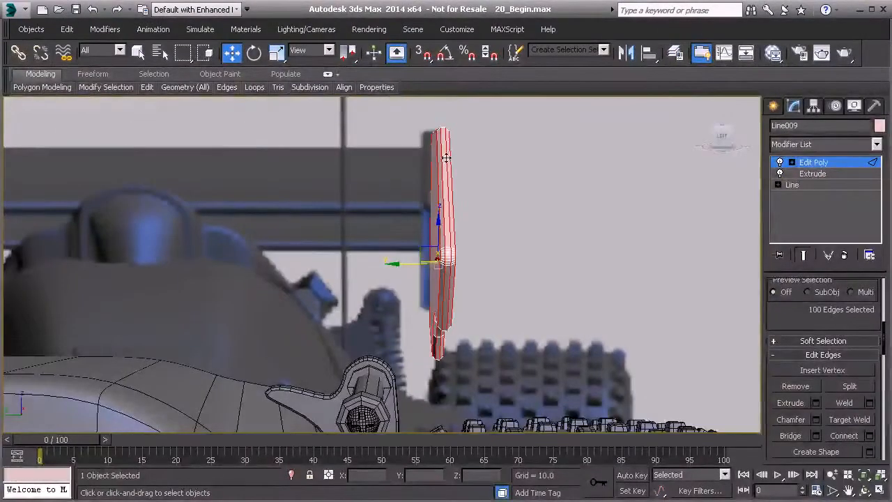
{"action": "left_click", "coordinate": [810, 162]}
{"action": "middle_click_drag", "start_coordinate": [551, 213], "coordinate": [543, 217], "text": "alt"}
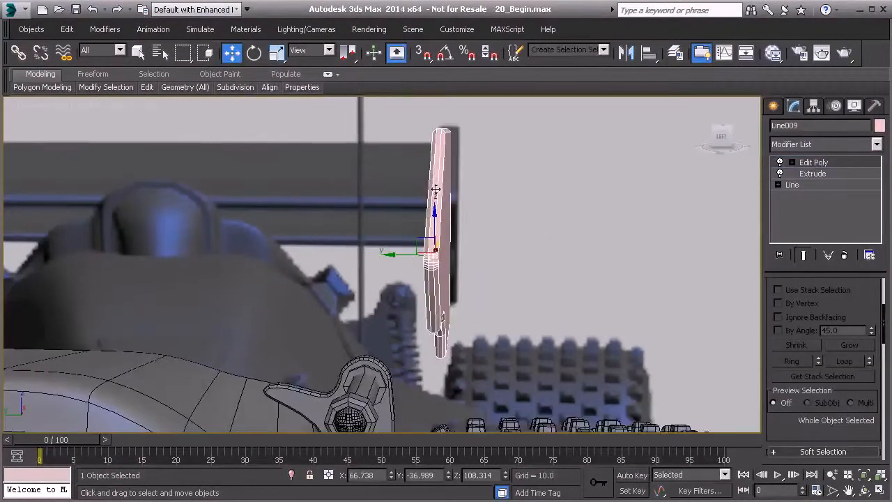
{"action": "middle_click_drag", "start_coordinate": [435, 190], "coordinate": [411, 186], "text": "alt"}
{"action": "left_click", "coordinate": [276, 53]}
{"action": "key", "text": "r"}
{"action": "left_click_drag", "start_coordinate": [485, 257], "coordinate": [510, 254]}
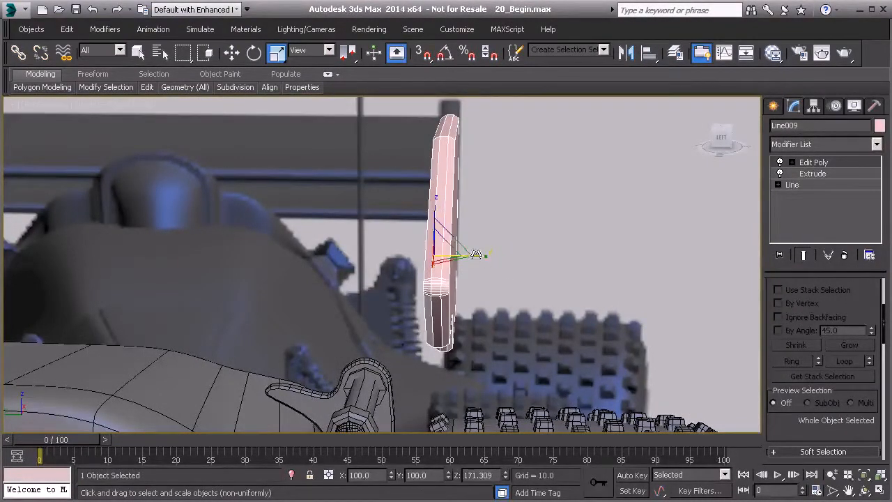
Move the thickened plate along Y to about -36.2 so it matches the Left view reference.
{"action": "key", "text": "l"}
{"action": "scroll", "coordinate": [431, 241], "scroll_direction": "up", "scroll_amount": 2}
{"action": "left_click_drag", "start_coordinate": [454, 233], "coordinate": [433, 238]}
{"action": "left_click", "coordinate": [231, 60]}
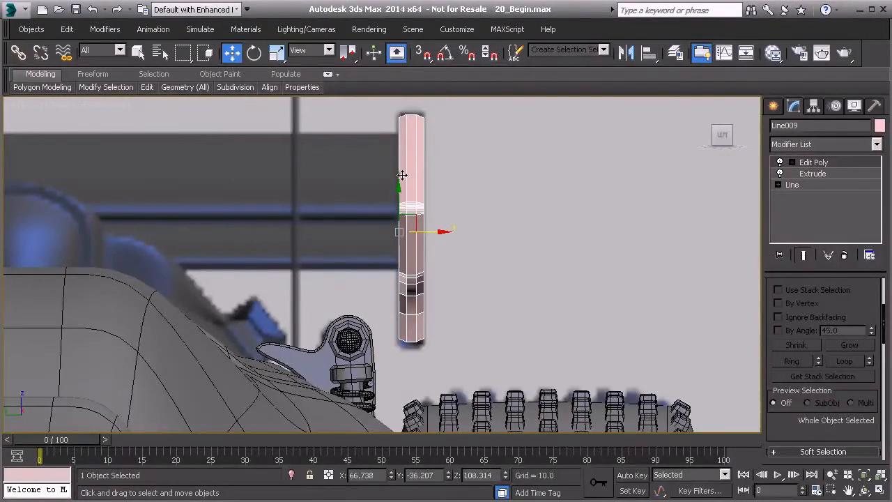
Select the end plate's large side faces at polygon level in the Edit Poly modifier.
{"action": "key", "text": "p"}
{"action": "middle_click_drag", "start_coordinate": [442, 198], "coordinate": [384, 216], "text": "alt"}
{"action": "mouse_move", "coordinate": [330, 244]}
{"action": "middle_mouse_down"}
{"action": "mouse_move", "coordinate": [323, 255]}
{"action": "mouse_move", "coordinate": [336, 258]}
{"action": "middle_mouse_up"}
{"action": "scroll", "coordinate": [336, 258], "scroll_direction": "up", "scroll_amount": 3}
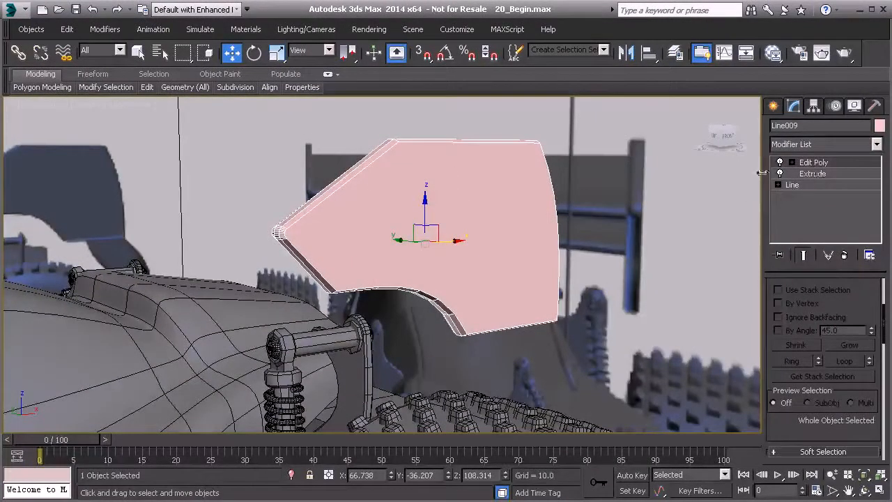
{"action": "left_click", "coordinate": [812, 163]}
{"action": "scroll", "coordinate": [847, 328], "scroll_direction": "up", "scroll_amount": 2}
{"action": "left_click", "coordinate": [839, 334]}
{"action": "middle_click_drag", "start_coordinate": [355, 235], "coordinate": [374, 248], "text": "alt"}
{"action": "scroll", "coordinate": [843, 396], "scroll_direction": "down", "scroll_amount": 5}
{"action": "scroll", "coordinate": [844, 396], "scroll_direction": "down", "scroll_amount": 1}
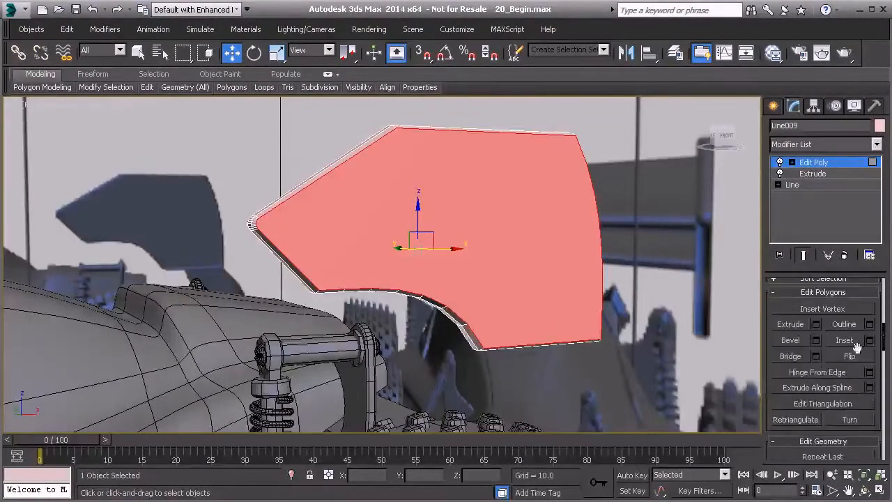
Inset the selected side faces as a group by about 0.275, keeping the rounded front tip clean.
{"action": "left_click", "coordinate": [869, 340]}
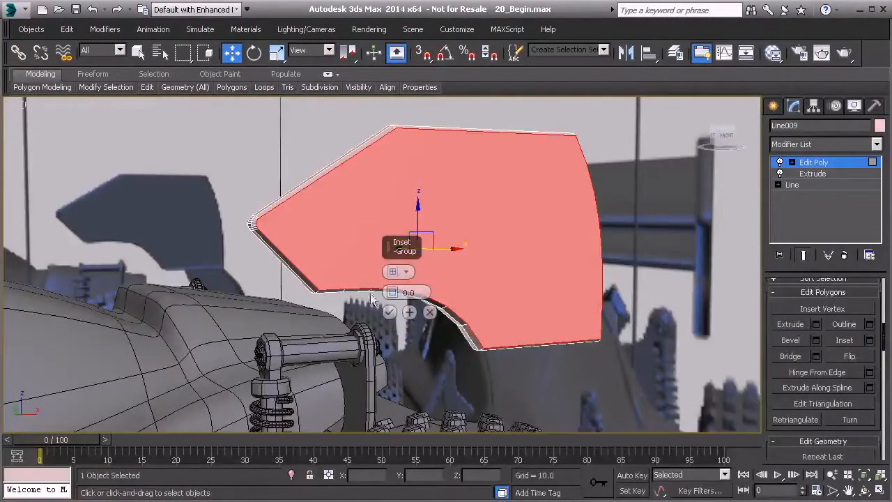
{"action": "left_click_drag", "start_coordinate": [392, 293], "coordinate": [391, 291]}
{"action": "middle_click_drag", "start_coordinate": [277, 239], "coordinate": [277, 239]}
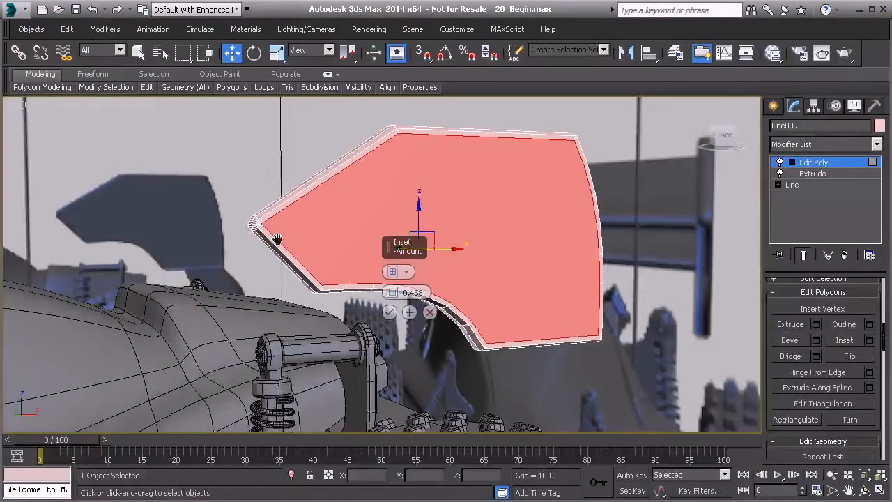
{"action": "scroll", "coordinate": [277, 239], "scroll_direction": "up", "scroll_amount": 4}
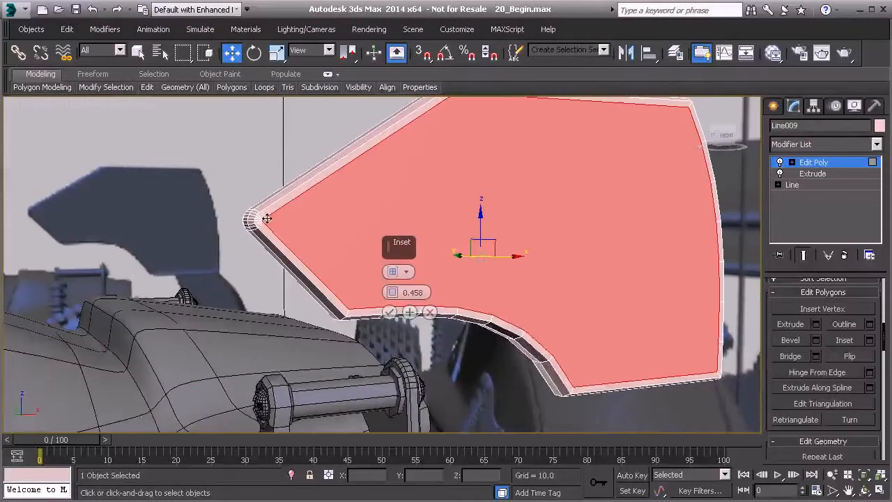
{"action": "scroll", "coordinate": [263, 221], "scroll_direction": "up", "scroll_amount": 2}
{"action": "middle_click_drag", "start_coordinate": [260, 219], "coordinate": [313, 244]}
{"action": "scroll", "coordinate": [313, 244], "scroll_direction": "up", "scroll_amount": 4}
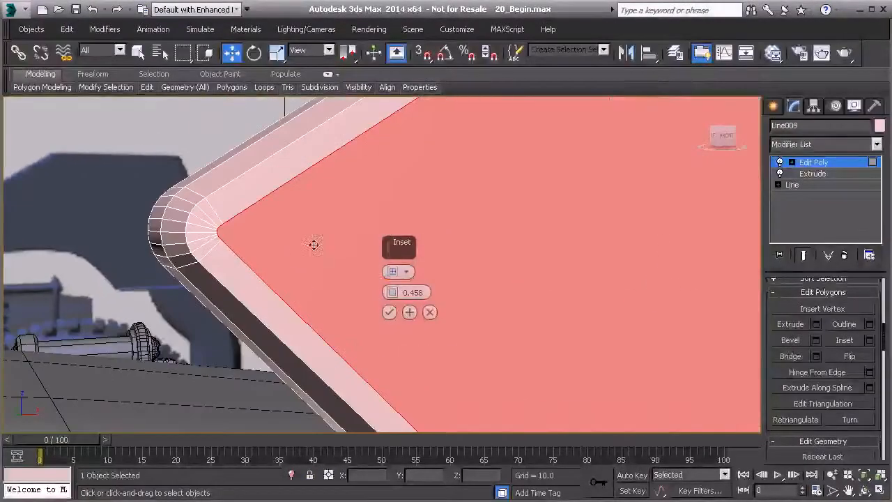
{"action": "left_click_drag", "start_coordinate": [391, 291], "coordinate": [392, 294]}
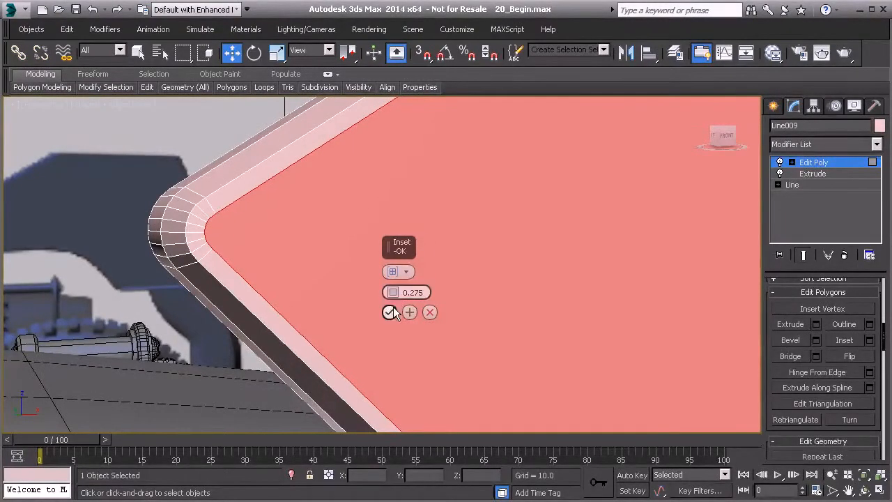
{"action": "left_click", "coordinate": [389, 312]}
Extrude the inset side faces by a small amount and return to object level.
{"action": "middle_click_drag", "start_coordinate": [378, 278], "coordinate": [240, 252], "text": "alt"}
{"action": "middle_click_drag", "start_coordinate": [337, 251], "coordinate": [231, 257], "text": "alt"}
{"action": "middle_click_drag", "start_coordinate": [434, 202], "coordinate": [568, 213]}
{"action": "middle_click_drag", "start_coordinate": [278, 261], "coordinate": [630, 289], "text": "alt"}
{"action": "left_click", "coordinate": [815, 324]}
{"action": "left_click_drag", "start_coordinate": [394, 293], "coordinate": [393, 293]}
{"action": "middle_click_drag", "start_coordinate": [402, 244], "coordinate": [522, 295], "text": "alt"}
{"action": "scroll", "coordinate": [269, 287], "scroll_direction": "up", "scroll_amount": 5}
{"action": "left_click", "coordinate": [390, 314]}
{"action": "scroll", "coordinate": [349, 279], "scroll_direction": "down", "scroll_amount": 4}
{"action": "key", "text": "4"}
Clone the end plate along Y to the opposite side of the car, at about 40.
{"action": "scroll", "coordinate": [445, 286], "scroll_direction": "down", "scroll_amount": 5}
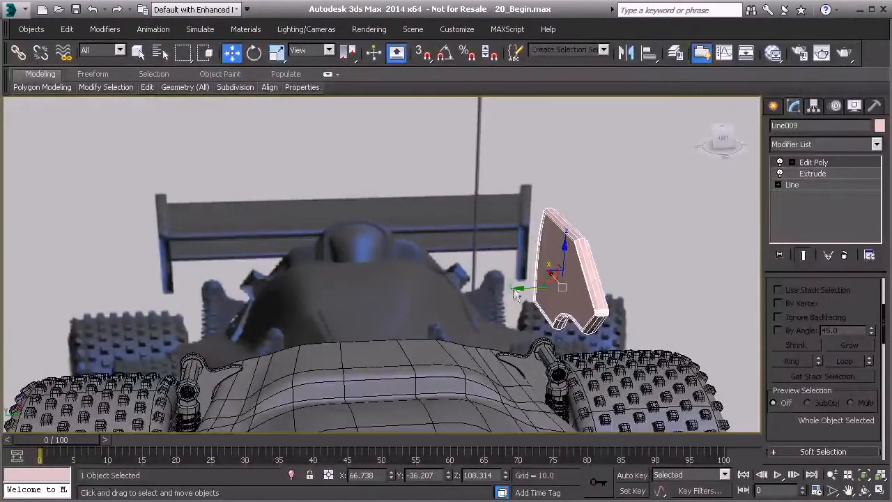
{"action": "left_click_drag", "start_coordinate": [519, 289], "coordinate": [109, 319], "text": "shift"}
{"action": "left_click", "coordinate": [444, 315]}
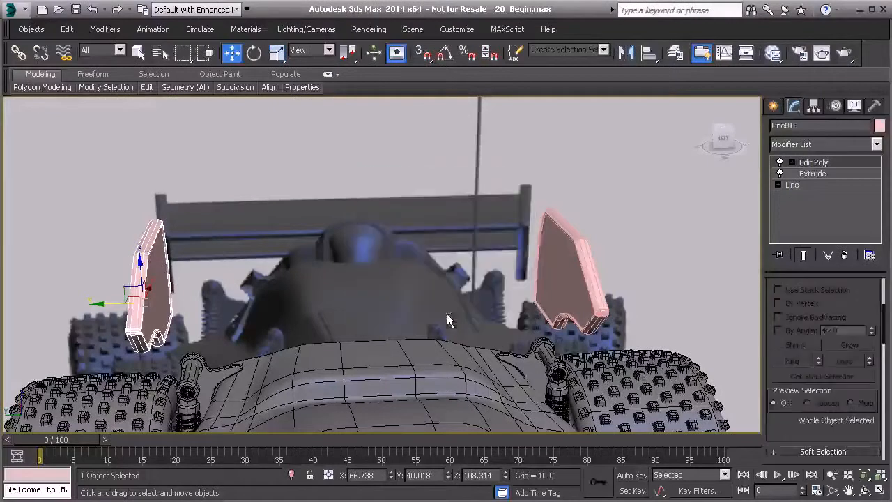
Align the copied end plate with the wing reference in the Left view by moving it along Y to about 41.3.
{"action": "key", "text": "l"}
{"action": "middle_click_drag", "start_coordinate": [327, 262], "coordinate": [607, 281]}
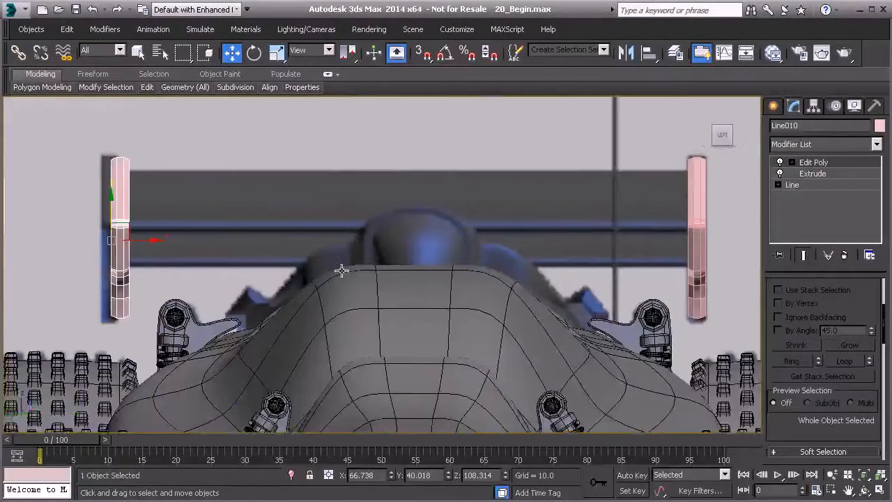
{"action": "middle_click_drag", "start_coordinate": [136, 244], "coordinate": [298, 258]}
{"action": "scroll", "coordinate": [298, 259], "scroll_direction": "up", "scroll_amount": 2}
{"action": "left_click_drag", "start_coordinate": [272, 251], "coordinate": [258, 254]}
{"action": "middle_click_drag", "start_coordinate": [567, 255], "coordinate": [297, 296]}
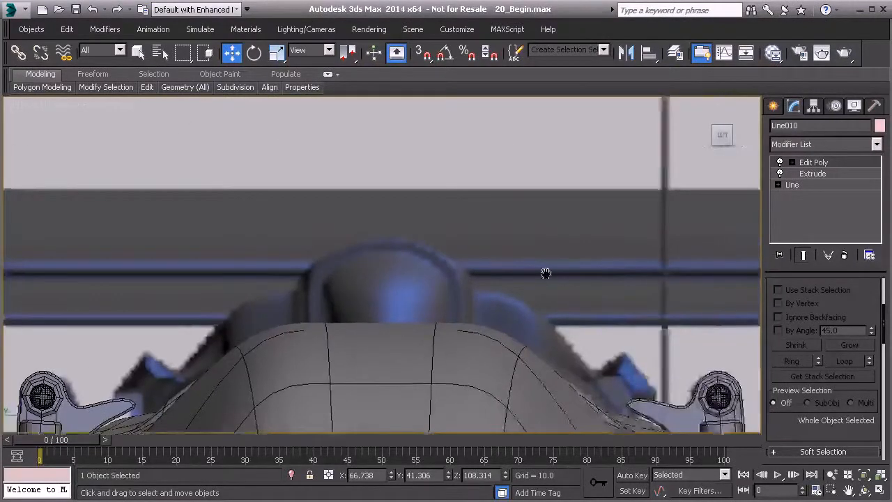
{"action": "middle_click_drag", "start_coordinate": [546, 273], "coordinate": [383, 295]}
{"action": "scroll", "coordinate": [480, 310], "scroll_direction": "down", "scroll_amount": 5}
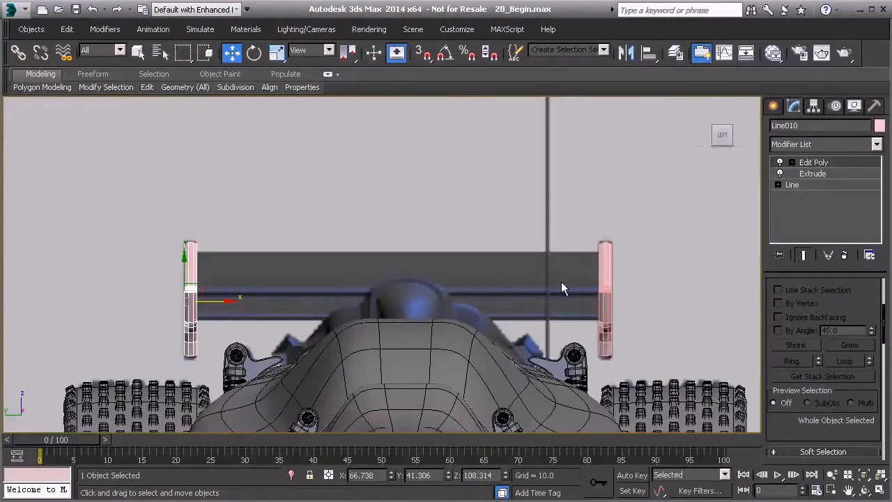
Show the end plates in the Front view in wireframe.
{"action": "key", "text": "f"}
{"action": "middle_click_drag", "start_coordinate": [446, 274], "coordinate": [356, 295]}
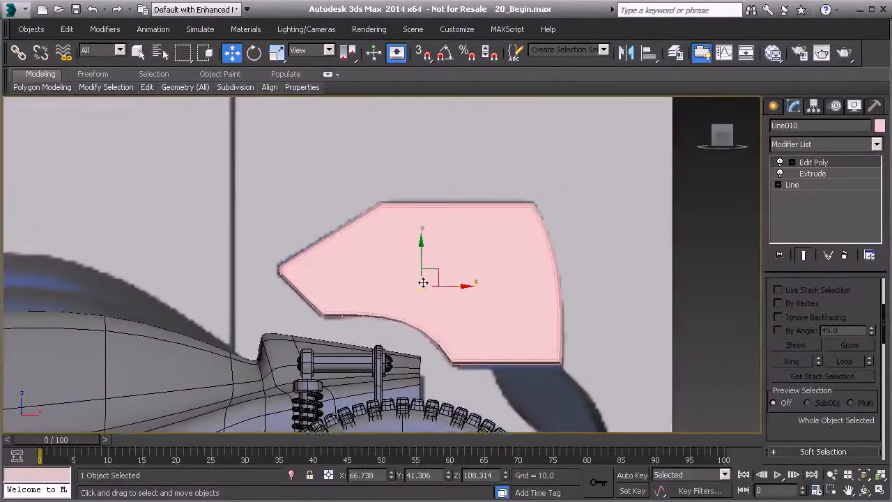
{"action": "key", "text": "F3"}
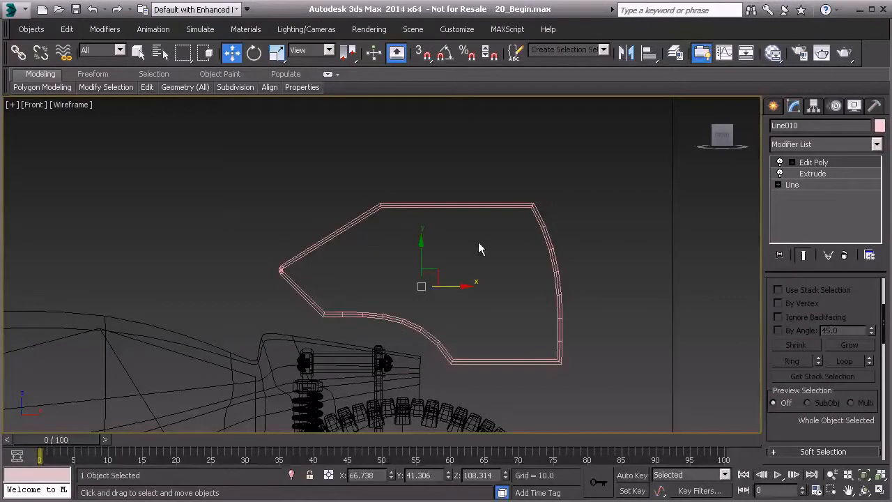
Draw a closed six-point Line inside the end plate outline as a slanted, elongated wing profile.
{"action": "left_click", "coordinate": [774, 106]}
{"action": "left_click", "coordinate": [801, 204]}
{"action": "scroll", "coordinate": [366, 271], "scroll_direction": "up", "scroll_amount": 3}
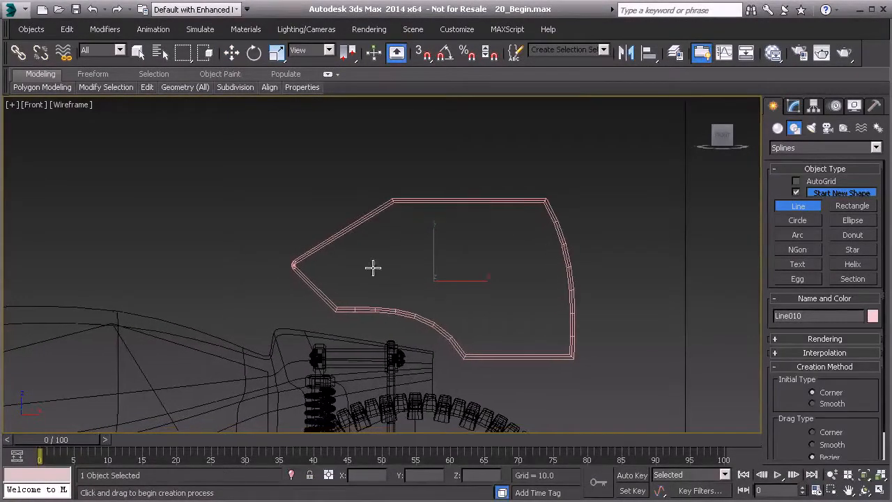
{"action": "left_click", "coordinate": [346, 267]}
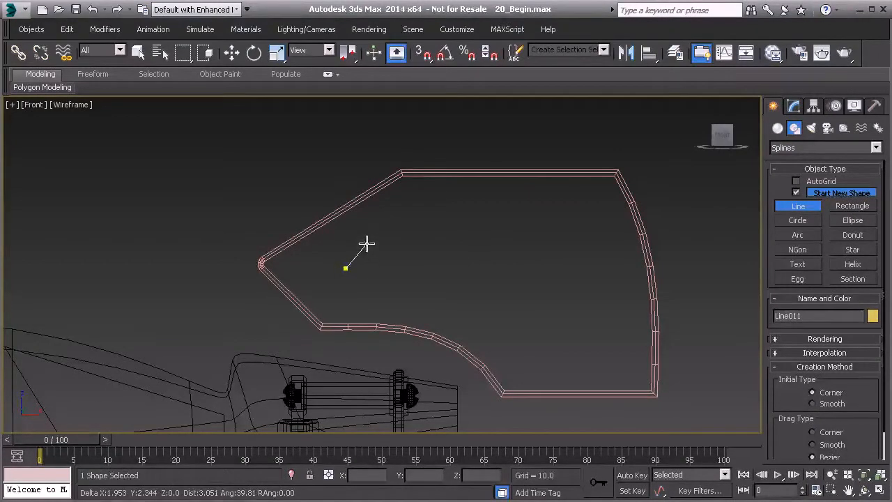
{"action": "left_click", "coordinate": [367, 244]}
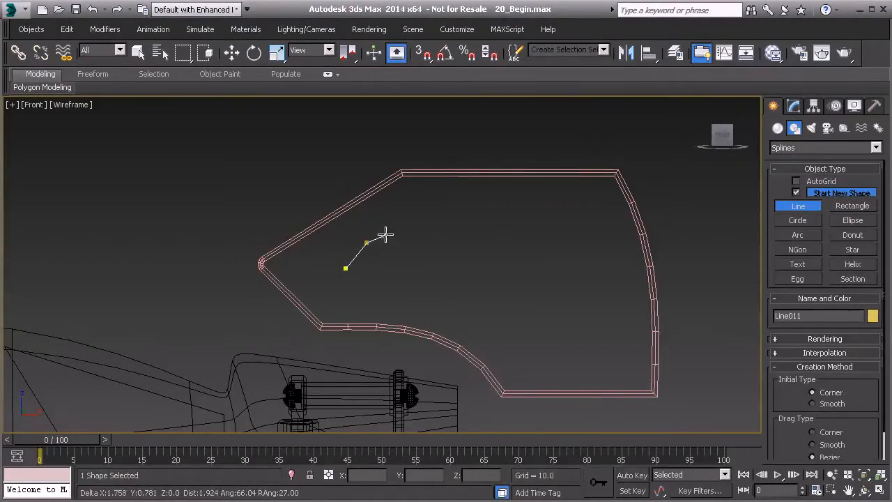
{"action": "left_click", "coordinate": [533, 192]}
{"action": "left_click", "coordinate": [585, 202]}
{"action": "left_click", "coordinate": [574, 241]}
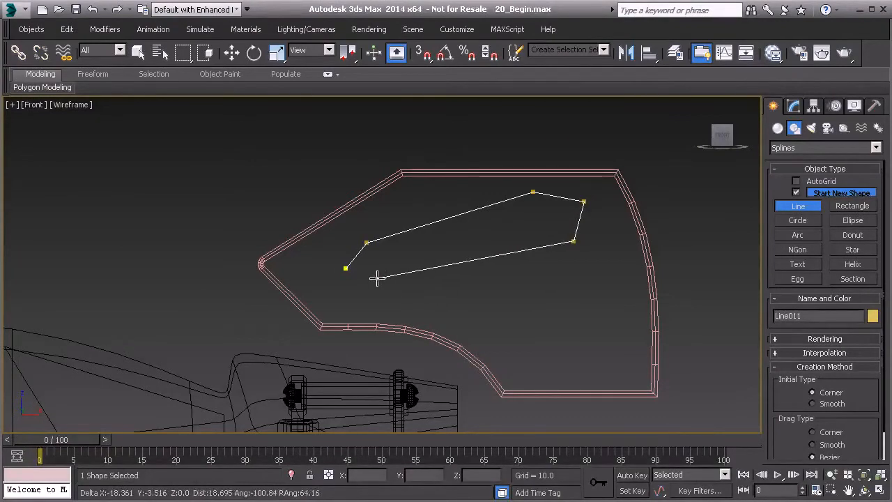
{"action": "left_click", "coordinate": [346, 269]}
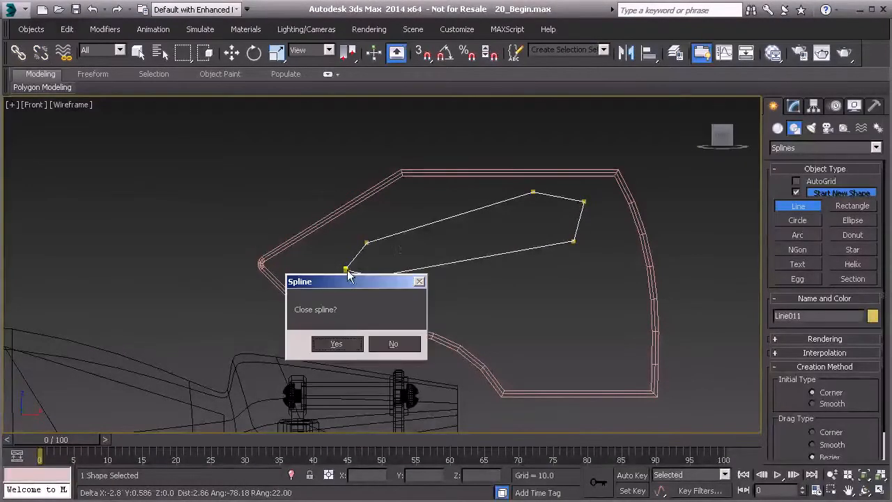
{"action": "left_click", "coordinate": [337, 343]}
{"action": "key", "text": "w"}
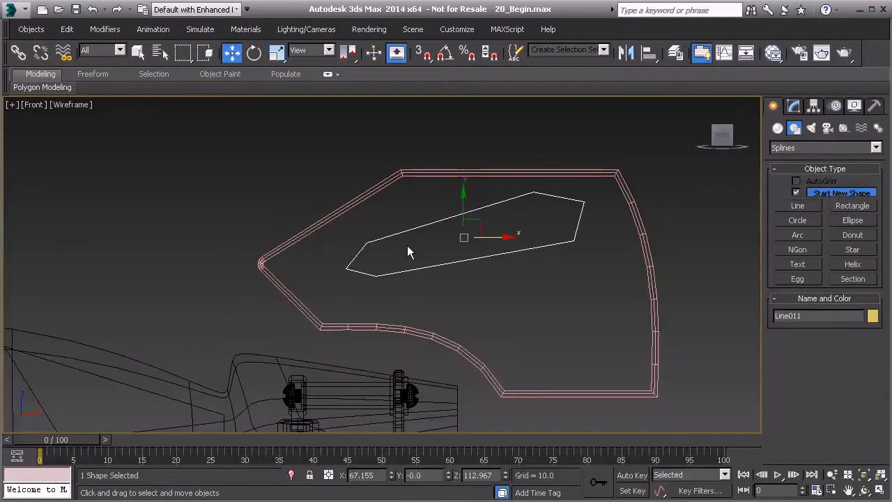
Convert all six vertices of the wing profile line to Bezier.
{"action": "left_click", "coordinate": [793, 105]}
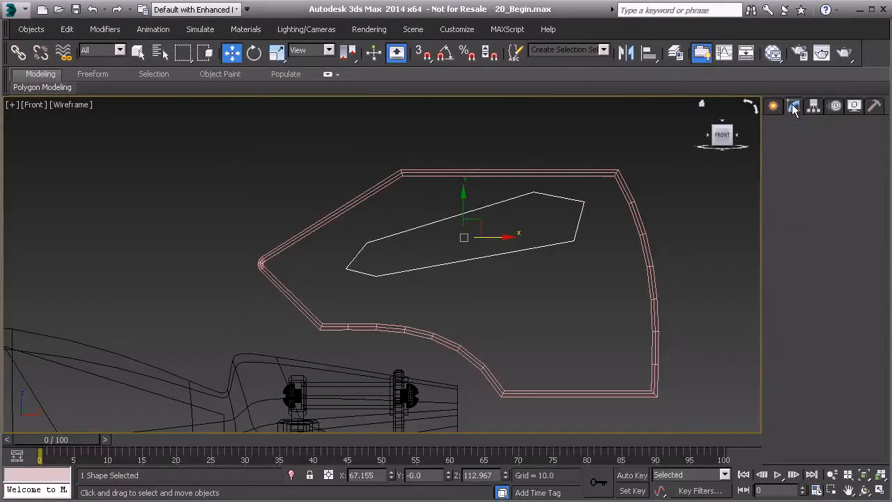
{"action": "scroll", "coordinate": [785, 309], "scroll_direction": "up", "scroll_amount": 10}
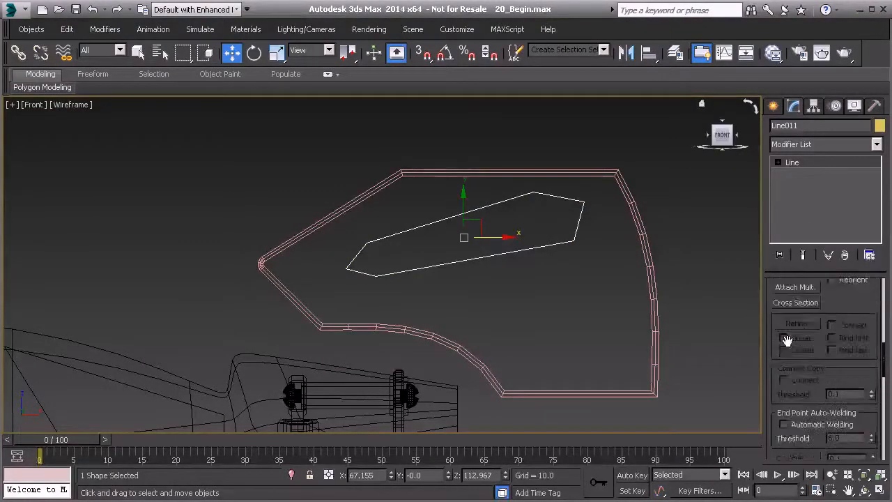
{"action": "scroll", "coordinate": [784, 324], "scroll_direction": "up", "scroll_amount": 3}
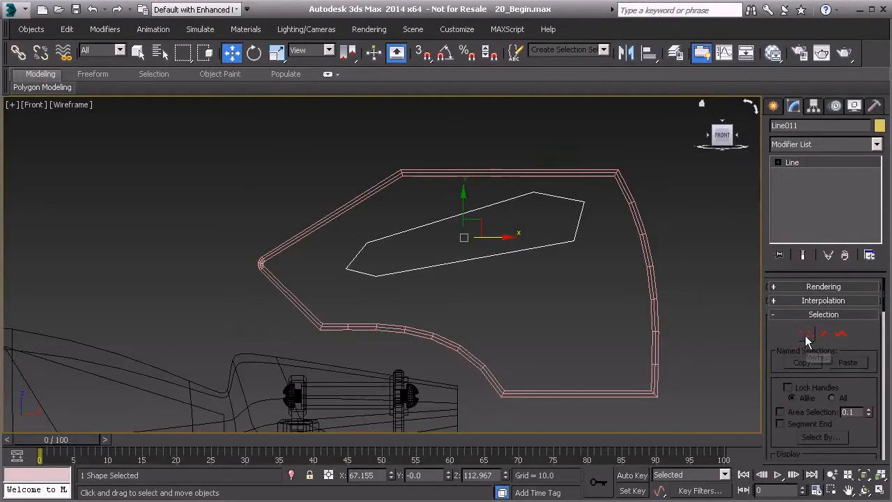
{"action": "left_click", "coordinate": [807, 335]}
{"action": "left_click_drag", "start_coordinate": [633, 309], "coordinate": [633, 308]}
{"action": "right_click", "coordinate": [528, 189]}
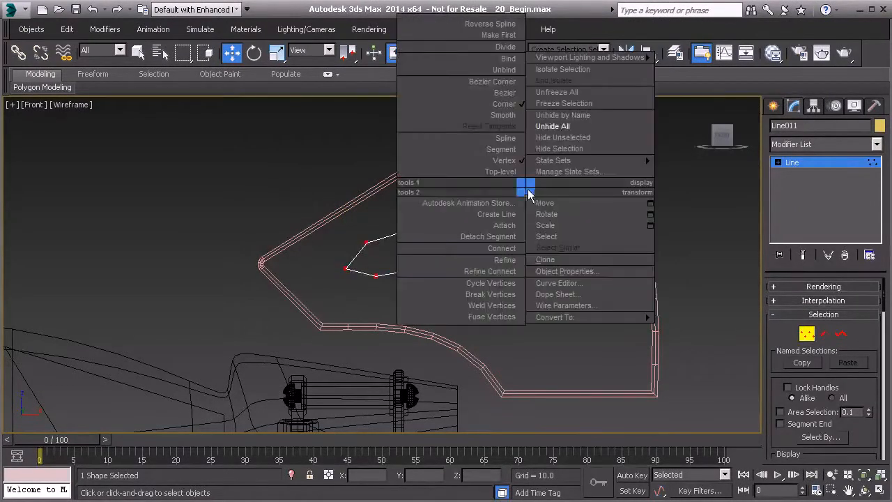
{"action": "left_click", "coordinate": [509, 98]}
Adjust the Bezier handles of the vertices around the profile's narrow front end to smooth its upper and lower edges.
{"action": "scroll", "coordinate": [404, 205], "scroll_direction": "up", "scroll_amount": 3}
{"action": "middle_click_drag", "start_coordinate": [405, 205], "coordinate": [385, 192]}
{"action": "scroll", "coordinate": [393, 198], "scroll_direction": "down", "scroll_amount": 2}
{"action": "left_click_drag", "start_coordinate": [384, 164], "coordinate": [393, 223]}
{"action": "left_click", "coordinate": [303, 264]}
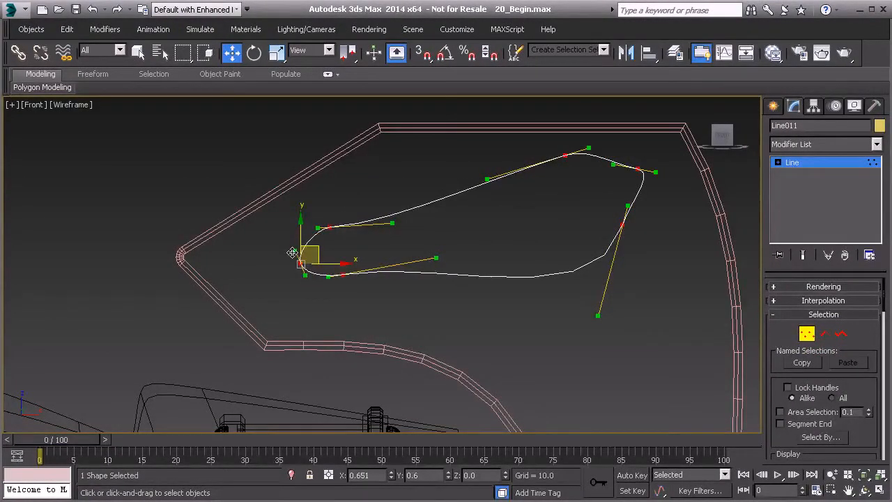
{"action": "left_click_drag", "start_coordinate": [436, 259], "coordinate": [432, 279]}
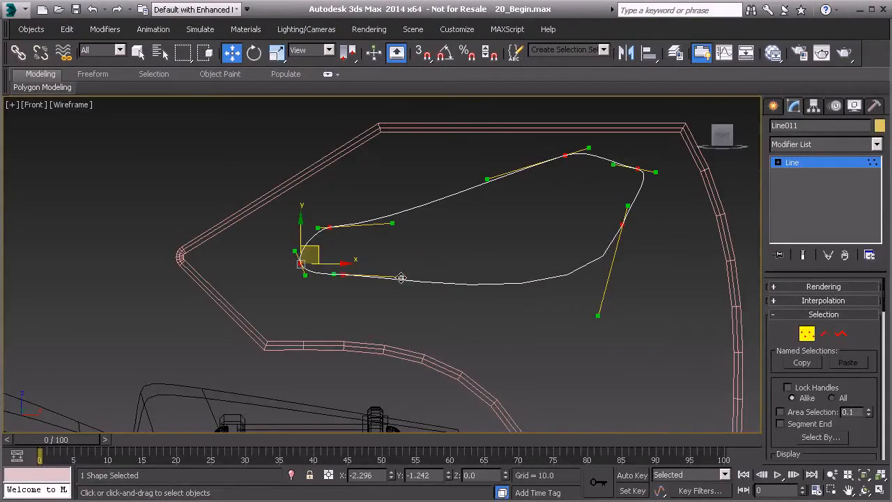
{"action": "middle_click_drag", "start_coordinate": [364, 269], "coordinate": [390, 253]}
{"action": "scroll", "coordinate": [390, 252], "scroll_direction": "up", "scroll_amount": 3}
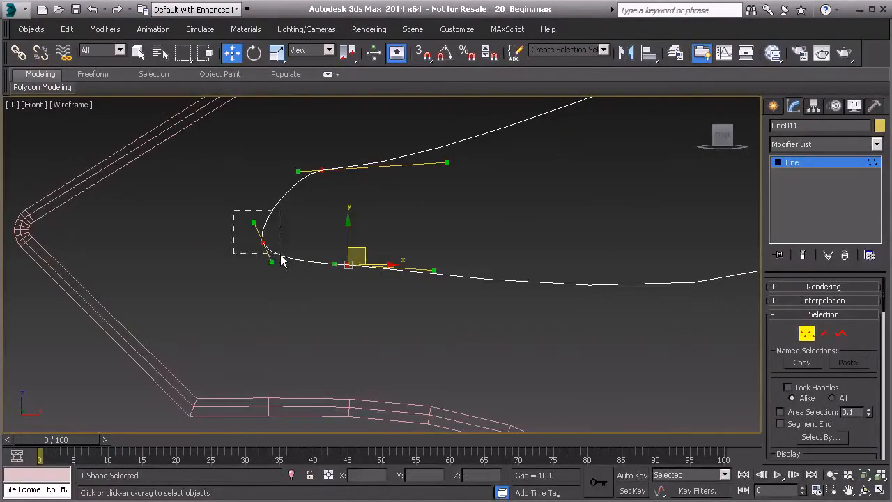
Raise the profile's front tip vertex slightly and reshape the tangents of the tip and its neighbours into a rounded nose.
{"action": "left_click_drag", "start_coordinate": [281, 256], "coordinate": [279, 254]}
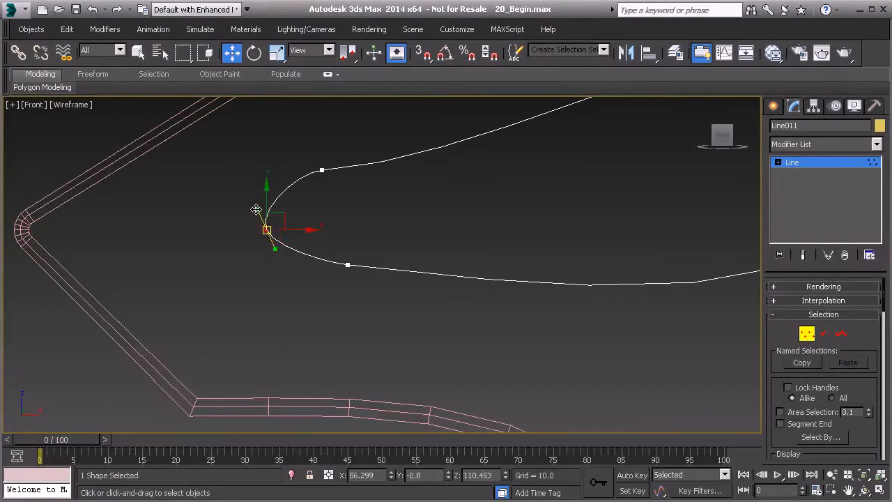
{"action": "left_click_drag", "start_coordinate": [306, 155], "coordinate": [351, 146]}
{"action": "middle_click_drag", "start_coordinate": [368, 166], "coordinate": [311, 202]}
{"action": "mouse_move", "coordinate": [401, 191]}
{"action": "left_mouse_down"}
{"action": "mouse_move", "coordinate": [396, 183]}
{"action": "mouse_move", "coordinate": [397, 199]}
{"action": "left_mouse_up"}
{"action": "left_click_drag", "start_coordinate": [327, 320], "coordinate": [328, 320]}
{"action": "left_click_drag", "start_coordinate": [304, 287], "coordinate": [258, 302]}
{"action": "middle_click_drag", "start_coordinate": [312, 307], "coordinate": [213, 304]}
{"action": "scroll", "coordinate": [213, 303], "scroll_direction": "down", "scroll_amount": 2}
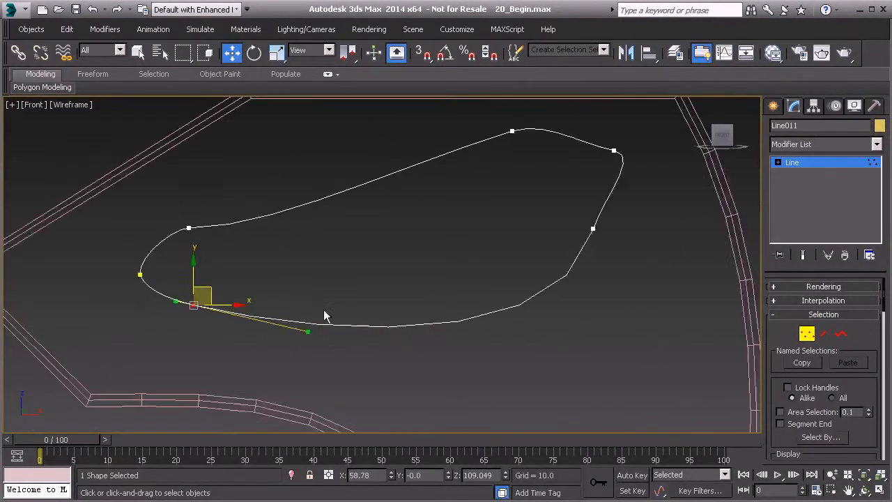
Adjust the handles of the three vertices at the profile's rear end to round it and curve the adjoining long edges.
{"action": "middle_click_drag", "start_coordinate": [544, 250], "coordinate": [488, 268]}
{"action": "left_click_drag", "start_coordinate": [492, 229], "coordinate": [554, 258]}
{"action": "left_click_drag", "start_coordinate": [502, 377], "coordinate": [485, 281]}
{"action": "left_click_drag", "start_coordinate": [537, 135], "coordinate": [579, 193]}
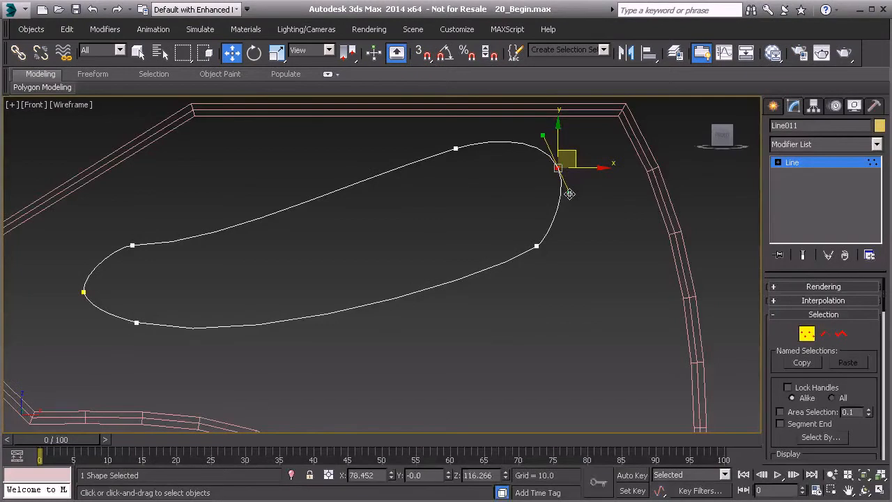
{"action": "left_click", "coordinate": [455, 149]}
{"action": "left_click_drag", "start_coordinate": [347, 183], "coordinate": [343, 214]}
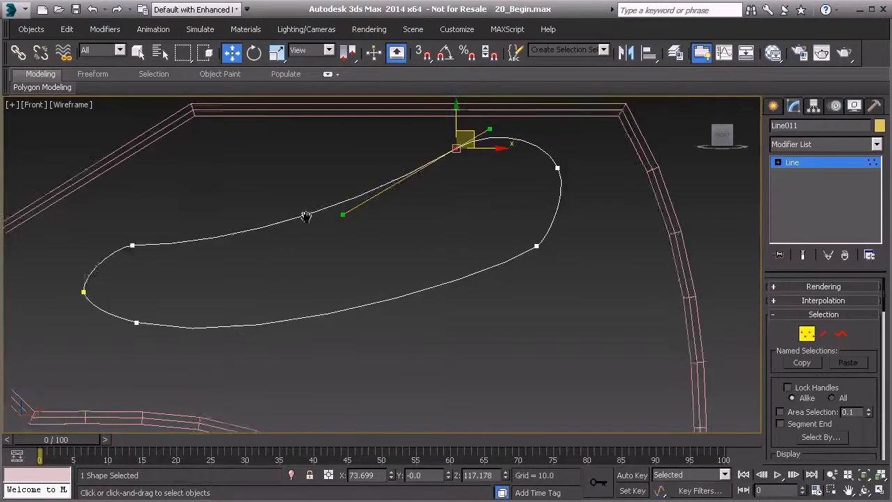
Refine the tangent of the upper vertex behind the nose so the top edge flows smoothly into the rounded front.
{"action": "middle_click_drag", "start_coordinate": [198, 245], "coordinate": [333, 232]}
{"action": "left_click_drag", "start_coordinate": [242, 301], "coordinate": [220, 298]}
{"action": "scroll", "coordinate": [234, 293], "scroll_direction": "up", "scroll_amount": 4}
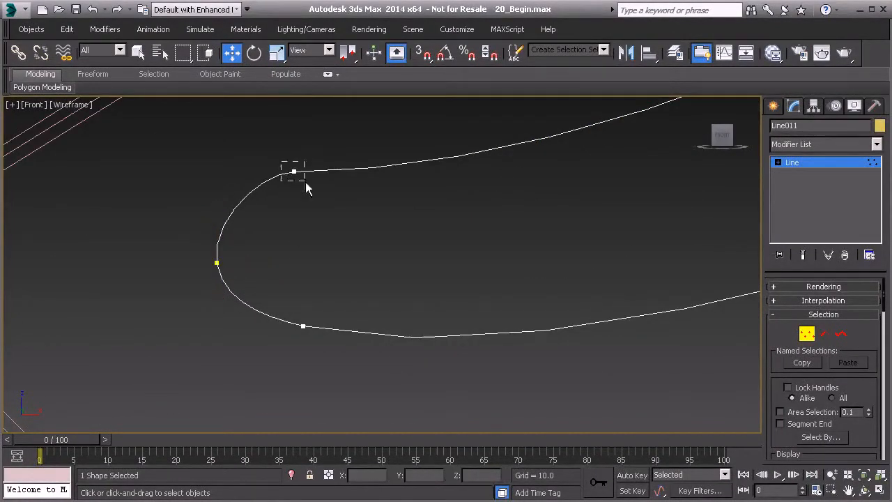
{"action": "left_click_drag", "start_coordinate": [311, 155], "coordinate": [333, 152]}
{"action": "left_click", "coordinate": [381, 152]}
{"action": "middle_click_drag", "start_coordinate": [413, 177], "coordinate": [378, 219]}
{"action": "scroll", "coordinate": [379, 222], "scroll_direction": "down", "scroll_amount": 4}
{"action": "middle_click_drag", "start_coordinate": [421, 240], "coordinate": [261, 282]}
{"action": "scroll", "coordinate": [260, 283], "scroll_direction": "down", "scroll_amount": 2}
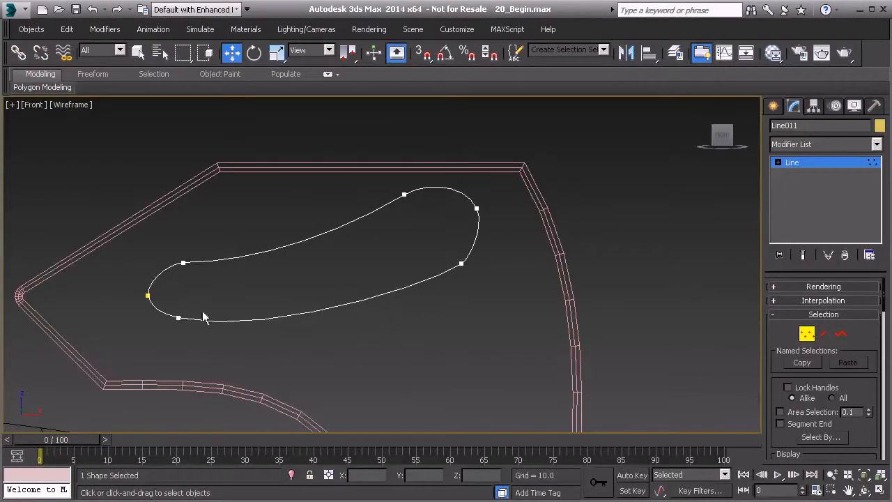
Refine the tangent of the lower vertex behind the nose so the bottom edge curves smoothly.
{"action": "left_click", "coordinate": [178, 318]}
{"action": "middle_click_drag", "start_coordinate": [223, 332], "coordinate": [263, 317]}
{"action": "scroll", "coordinate": [296, 321], "scroll_direction": "up", "scroll_amount": 2}
{"action": "left_click_drag", "start_coordinate": [296, 322], "coordinate": [297, 309]}
{"action": "left_click", "coordinate": [308, 267]}
{"action": "middle_click_drag", "start_coordinate": [375, 302], "coordinate": [339, 322]}
{"action": "scroll", "coordinate": [339, 322], "scroll_direction": "down", "scroll_amount": 4}
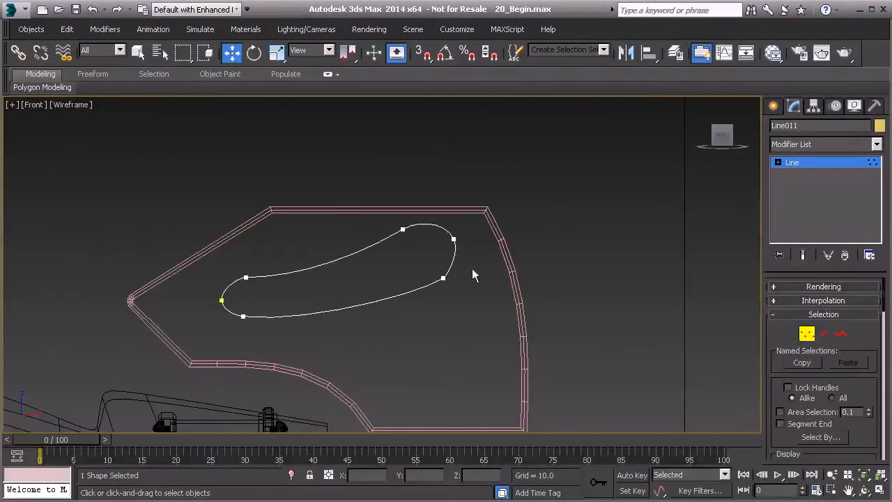
Leave vertex editing and apply an Extrude modifier to the wing profile.
{"action": "left_click", "coordinate": [807, 333]}
{"action": "left_click", "coordinate": [876, 143]}
{"action": "scroll", "coordinate": [878, 218], "scroll_direction": "down", "scroll_amount": 2}
{"action": "left_click_drag", "start_coordinate": [878, 218], "coordinate": [877, 283]}
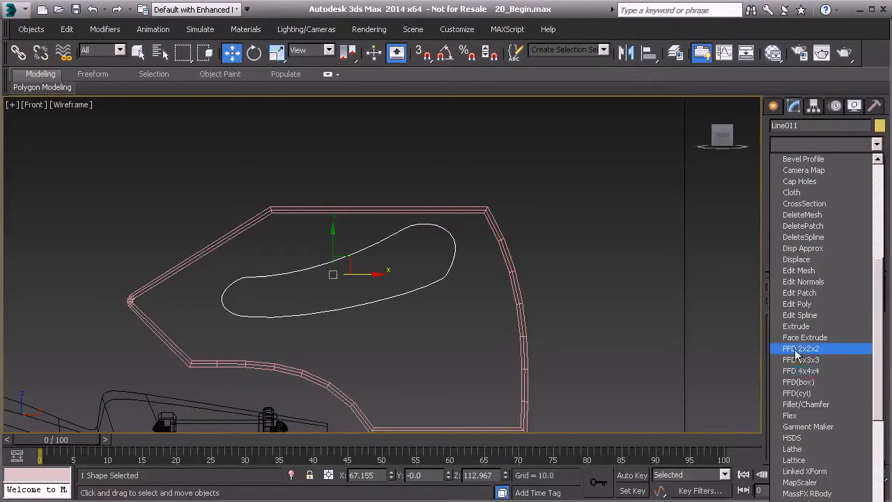
{"action": "left_click", "coordinate": [796, 327]}
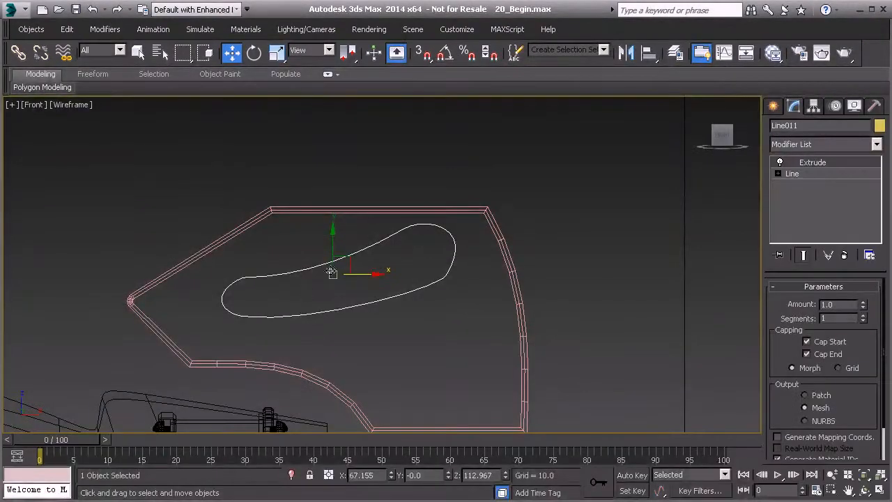
Display the extruded profile and both end plates shaded in the Perspective view.
{"action": "key", "text": "p"}
{"action": "scroll", "coordinate": [361, 251], "scroll_direction": "down", "scroll_amount": 3}
{"action": "middle_click_drag", "start_coordinate": [307, 254], "coordinate": [552, 353], "text": "alt"}
{"action": "key", "text": "F3"}
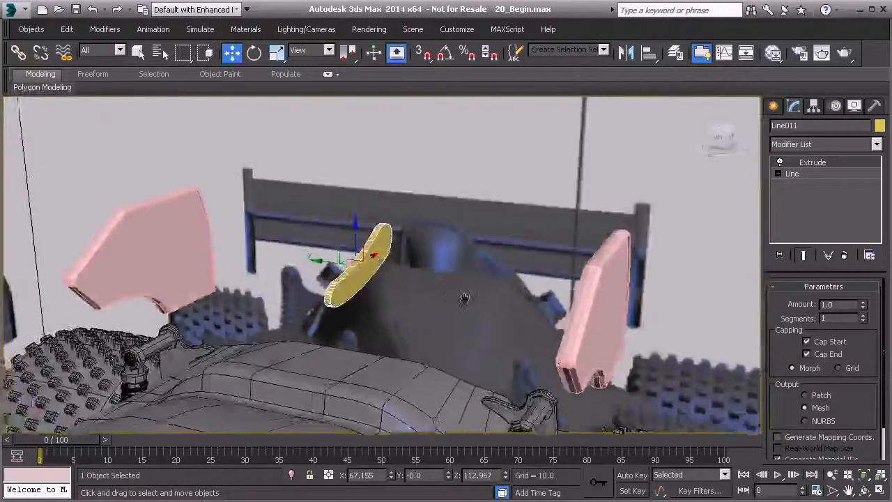
{"action": "mouse_move", "coordinate": [42, 87]}
{"action": "middle_click_drag", "start_coordinate": [373, 197], "coordinate": [494, 226]}
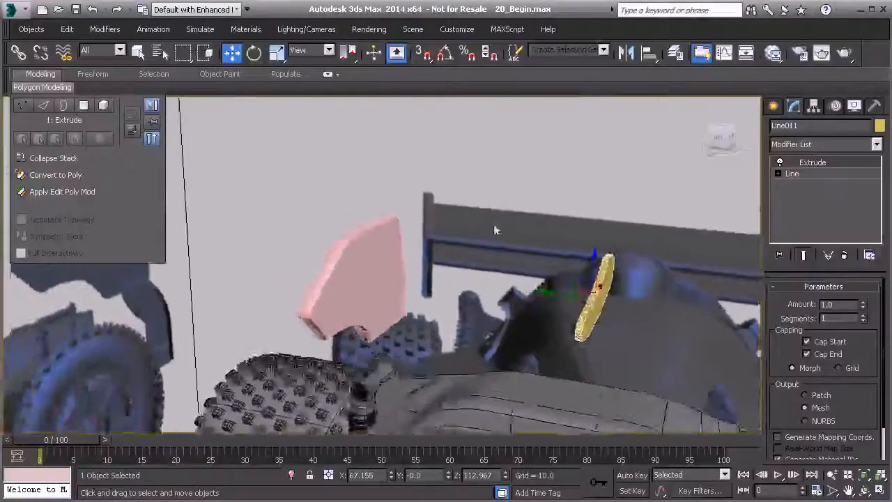
{"action": "scroll", "coordinate": [495, 226], "scroll_direction": "down", "scroll_amount": 2}
{"action": "left_click", "coordinate": [317, 190]}
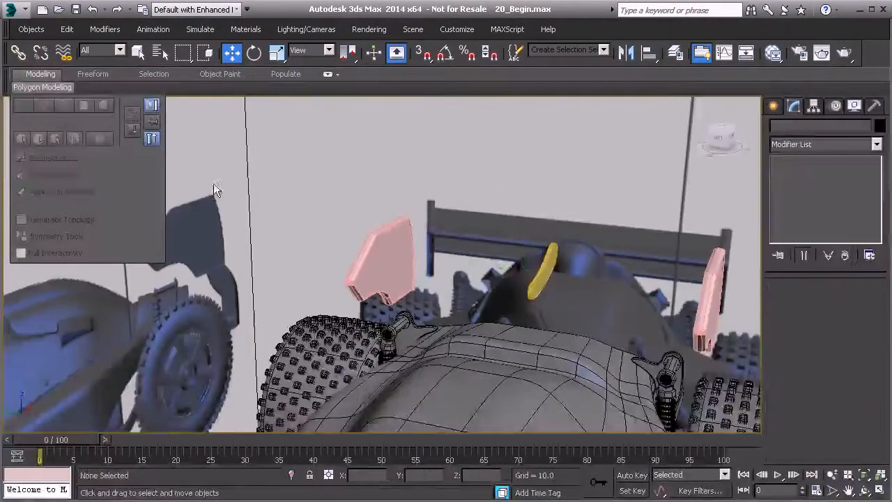
Move the extruded profile along Y to about 39.6 and set its Extrude amount to 77.5 to span both end plates.
{"action": "left_click", "coordinate": [541, 274]}
{"action": "middle_click_drag", "start_coordinate": [540, 274], "coordinate": [460, 268]}
{"action": "left_click_drag", "start_coordinate": [864, 310], "coordinate": [858, 225]}
{"action": "left_click_drag", "start_coordinate": [429, 265], "coordinate": [266, 255]}
{"action": "left_click_drag", "start_coordinate": [863, 306], "coordinate": [863, 288]}
{"action": "middle_click_drag", "start_coordinate": [516, 289], "coordinate": [521, 313], "text": "alt"}
{"action": "scroll", "coordinate": [463, 314], "scroll_direction": "up", "scroll_amount": 2}
{"action": "left_click_drag", "start_coordinate": [865, 304], "coordinate": [865, 305]}
{"action": "middle_click_drag", "start_coordinate": [531, 313], "coordinate": [614, 300]}
{"action": "middle_click_drag", "start_coordinate": [613, 300], "coordinate": [567, 290], "text": "alt"}
{"action": "scroll", "coordinate": [480, 292], "scroll_direction": "down", "scroll_amount": 2}
{"action": "middle_click_drag", "start_coordinate": [479, 292], "coordinate": [436, 279], "text": "alt"}
{"action": "middle_click_drag", "start_coordinate": [522, 281], "coordinate": [455, 253], "text": "alt"}
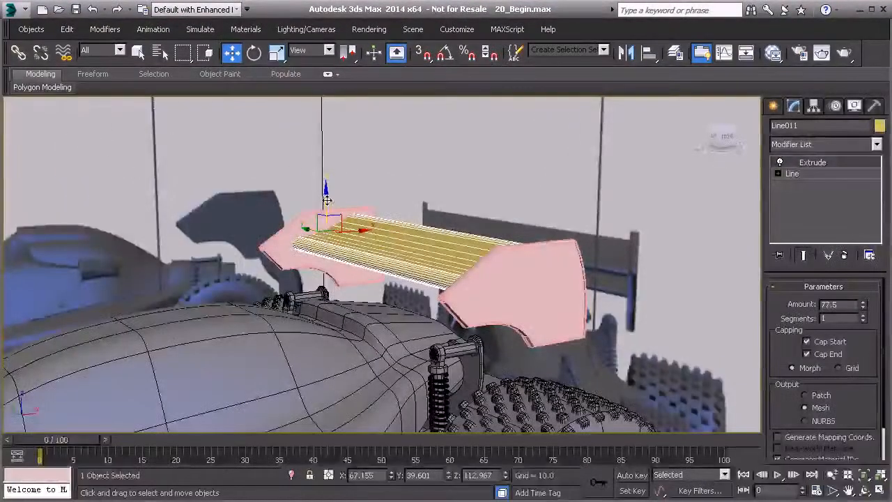
Clone the wing blade downward along Z to about 108.8.
{"action": "left_click_drag", "start_coordinate": [327, 201], "coordinate": [341, 231], "text": "shift"}
{"action": "left_click", "coordinate": [450, 317]}
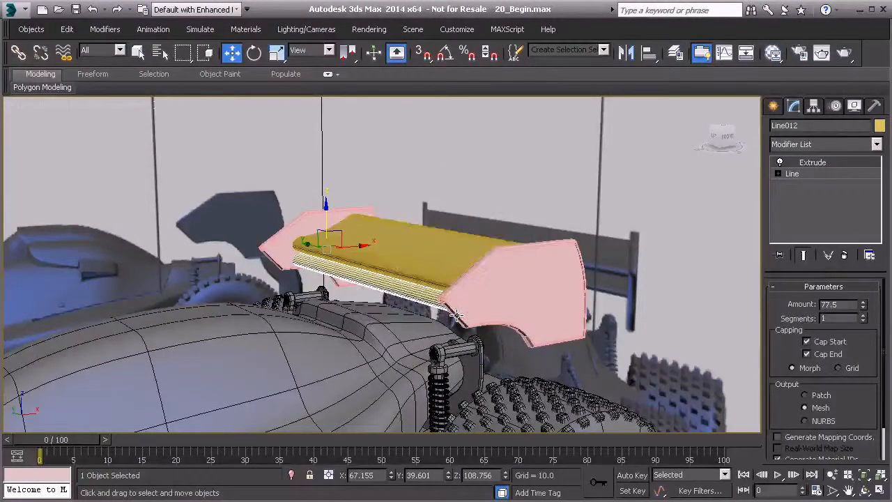
Scale down the cloned wing blade in the Front view and move it to about X 73.9, Z 107.1, below the main blade's rear.
{"action": "key", "text": "l"}
{"action": "key", "text": "t"}
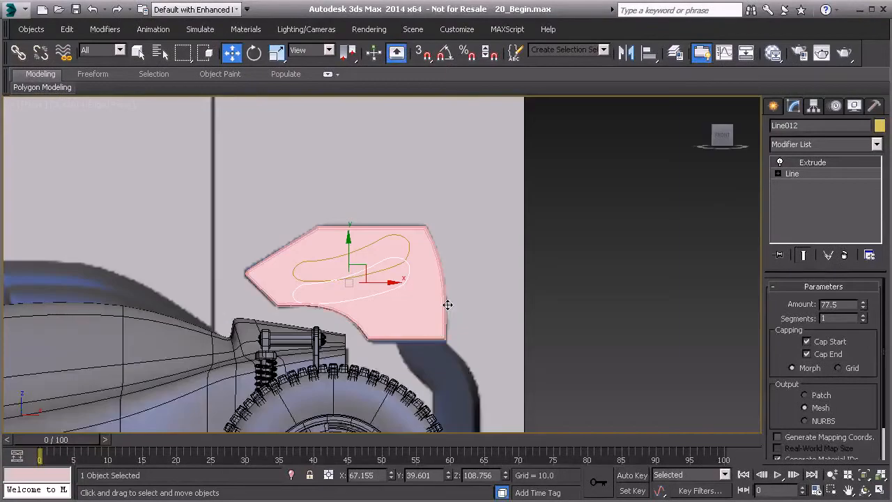
{"action": "middle_click_drag", "start_coordinate": [450, 299], "coordinate": [472, 294]}
{"action": "key", "text": "f"}
{"action": "scroll", "coordinate": [436, 291], "scroll_direction": "up", "scroll_amount": 8}
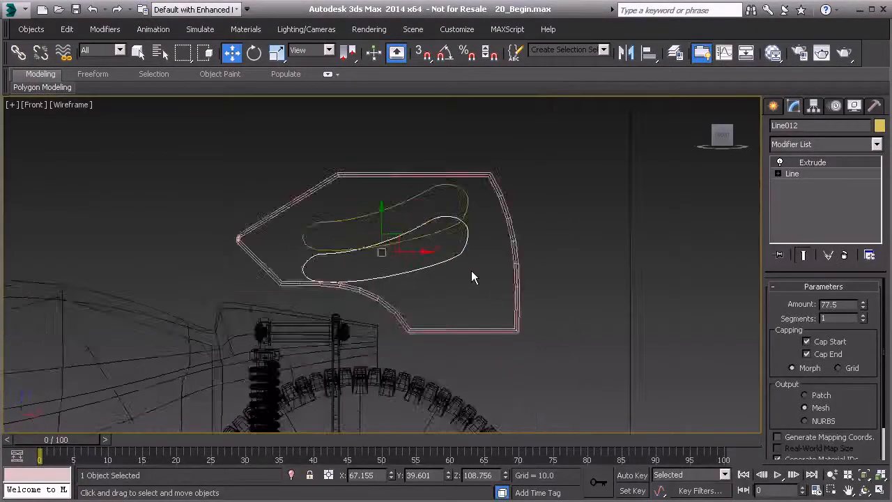
{"action": "left_click_drag", "start_coordinate": [417, 239], "coordinate": [486, 257]}
{"action": "left_click", "coordinate": [272, 56]}
{"action": "left_click", "coordinate": [232, 53]}
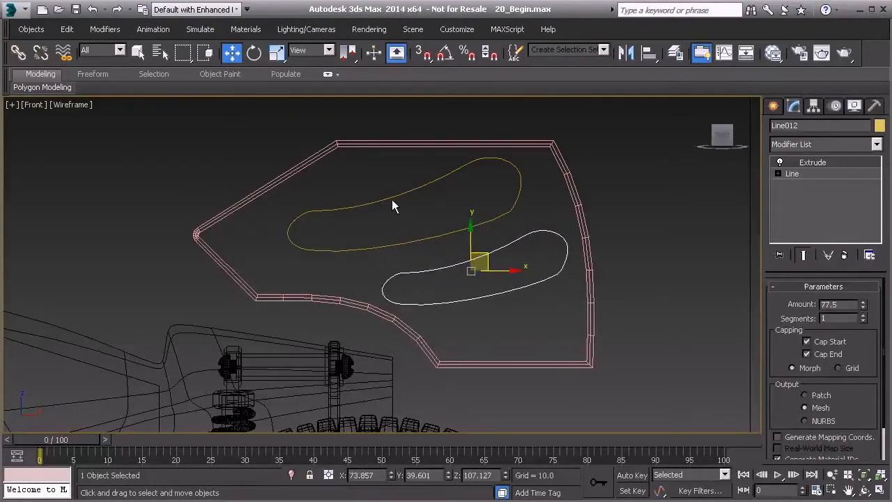
Set the object color of both wing blades and both end plates to black.
{"action": "mouse_move", "coordinate": [410, 234]}
{"action": "middle_mouse_down", "text": "alt"}
{"action": "mouse_move", "coordinate": [398, 239]}
{"action": "mouse_move", "coordinate": [401, 252]}
{"action": "middle_mouse_up", "text": "alt"}
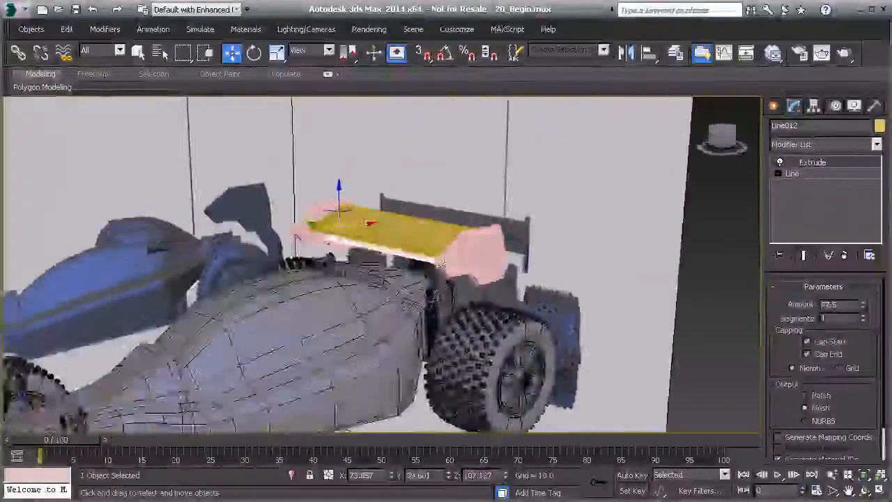
{"action": "left_click", "coordinate": [734, 288]}
{"action": "middle_click_drag", "start_coordinate": [494, 297], "coordinate": [540, 311], "text": "alt"}
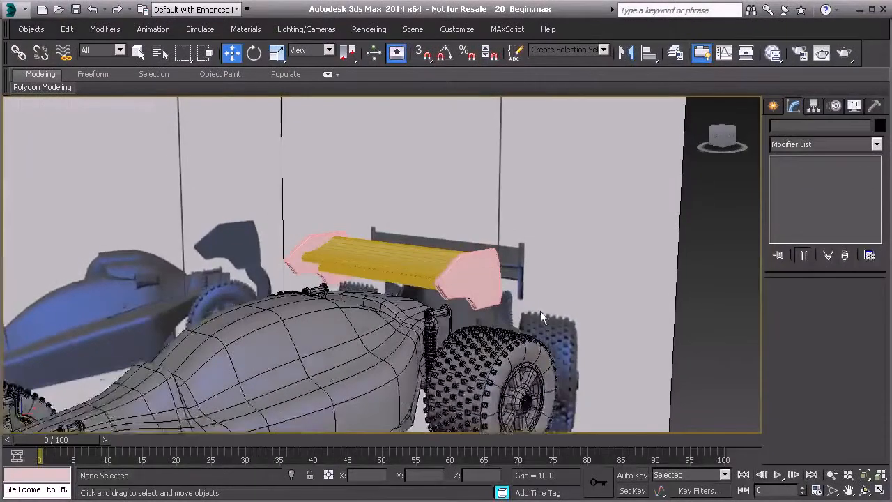
{"action": "left_click", "coordinate": [408, 237]}
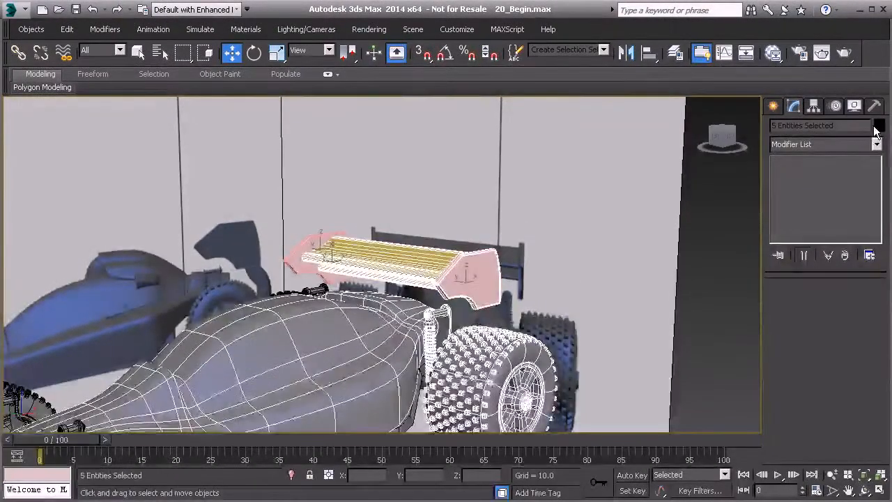
{"action": "left_click", "coordinate": [877, 126]}
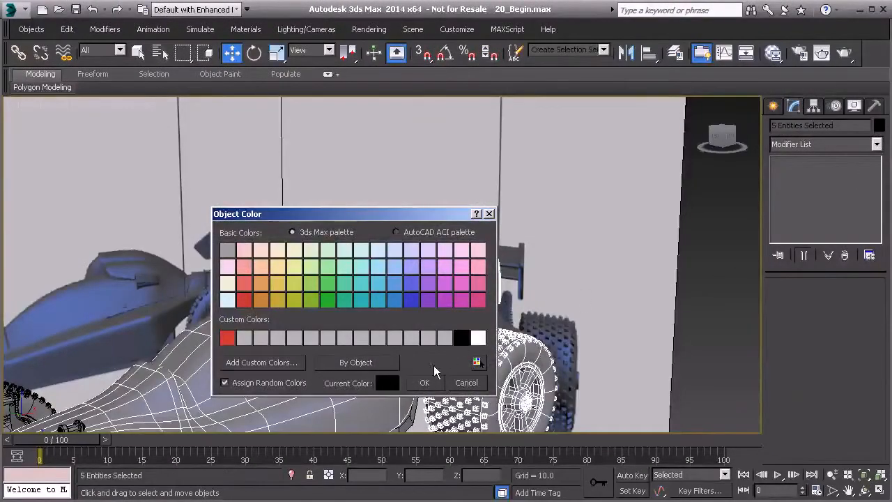
{"action": "left_click", "coordinate": [427, 380]}
{"action": "left_click", "coordinate": [298, 262]}
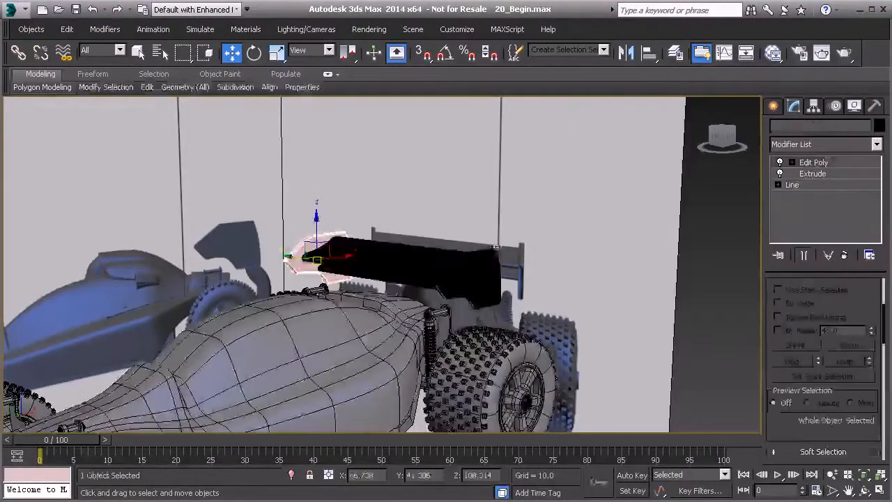
{"action": "left_click", "coordinate": [879, 125]}
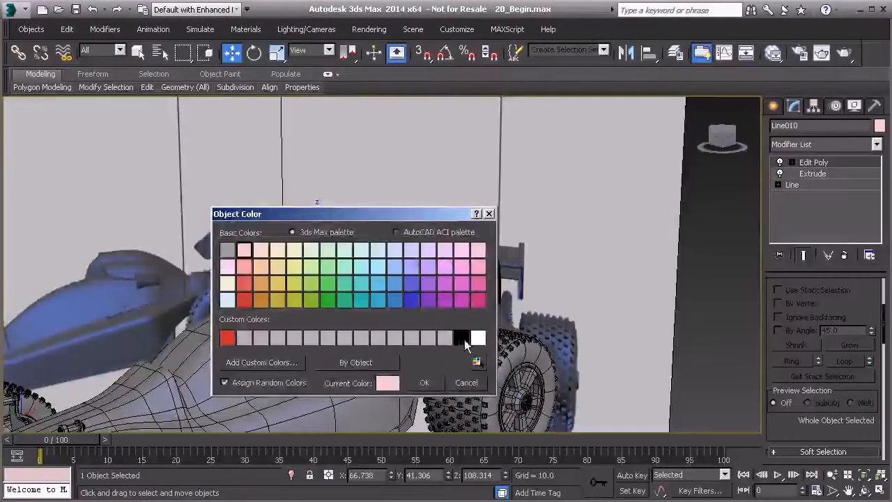
{"action": "left_click", "coordinate": [461, 338]}
{"action": "left_click", "coordinate": [422, 383]}
Assign the existing gray Standard material from the material editor to the four rear wing objects.
{"action": "left_click_drag", "start_coordinate": [269, 198], "coordinate": [505, 269]}
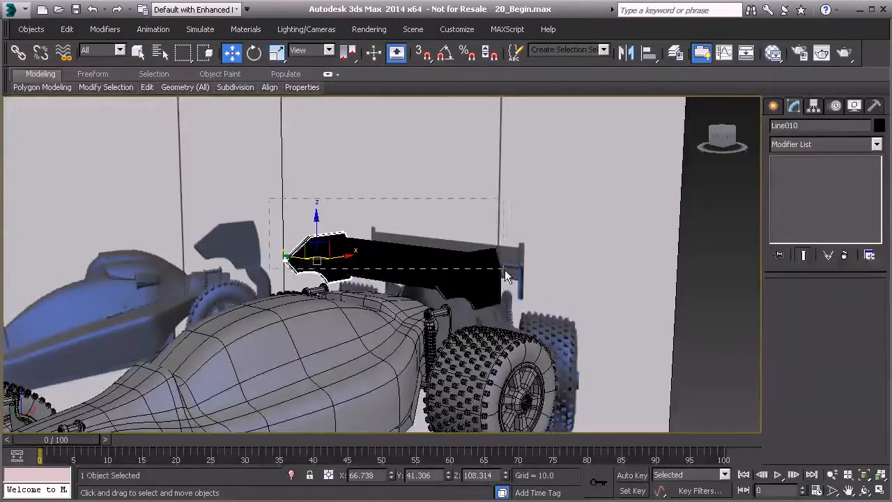
{"action": "left_click", "coordinate": [745, 51]}
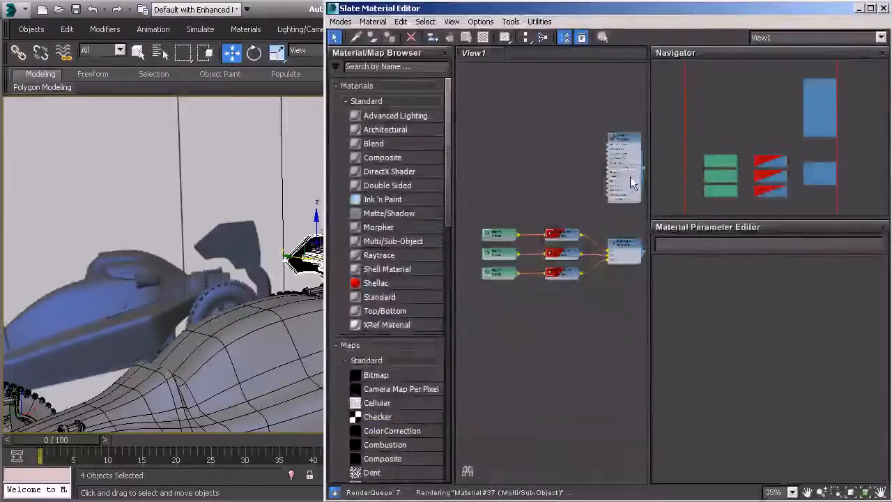
{"action": "left_click", "coordinate": [883, 9]}
Examine the finished rear wing on the car from the side, close up and from farther away.
{"action": "middle_click_drag", "start_coordinate": [541, 235], "coordinate": [585, 230], "text": "alt"}
{"action": "left_click", "coordinate": [642, 283]}
{"action": "middle_click_drag", "start_coordinate": [592, 287], "coordinate": [418, 368], "text": "alt"}
{"action": "scroll", "coordinate": [439, 289], "scroll_direction": "up", "scroll_amount": 5}
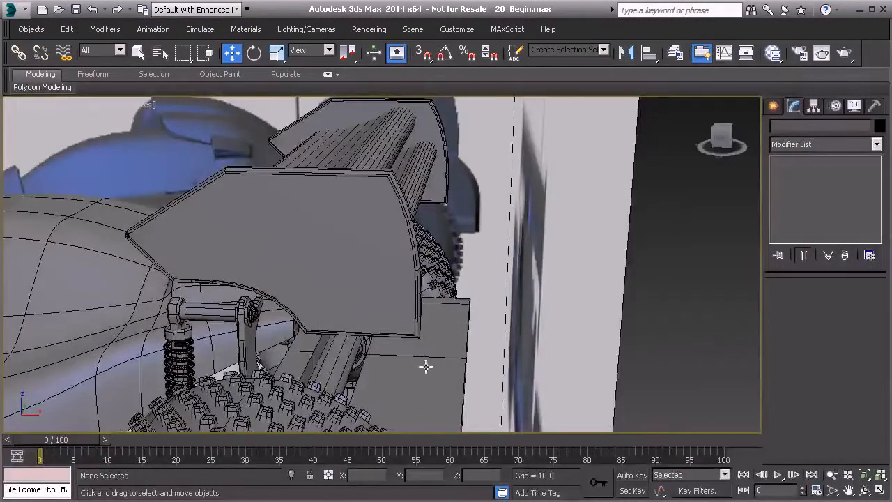
{"action": "middle_click_drag", "start_coordinate": [369, 172], "coordinate": [395, 215], "text": "alt"}
{"action": "scroll", "coordinate": [396, 215], "scroll_direction": "down", "scroll_amount": 5}
{"action": "middle_click_drag", "start_coordinate": [395, 219], "coordinate": [512, 204]}
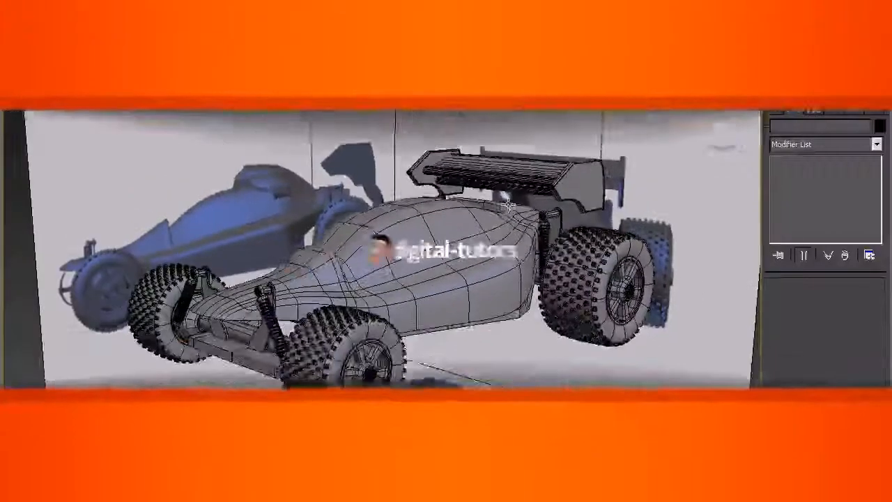